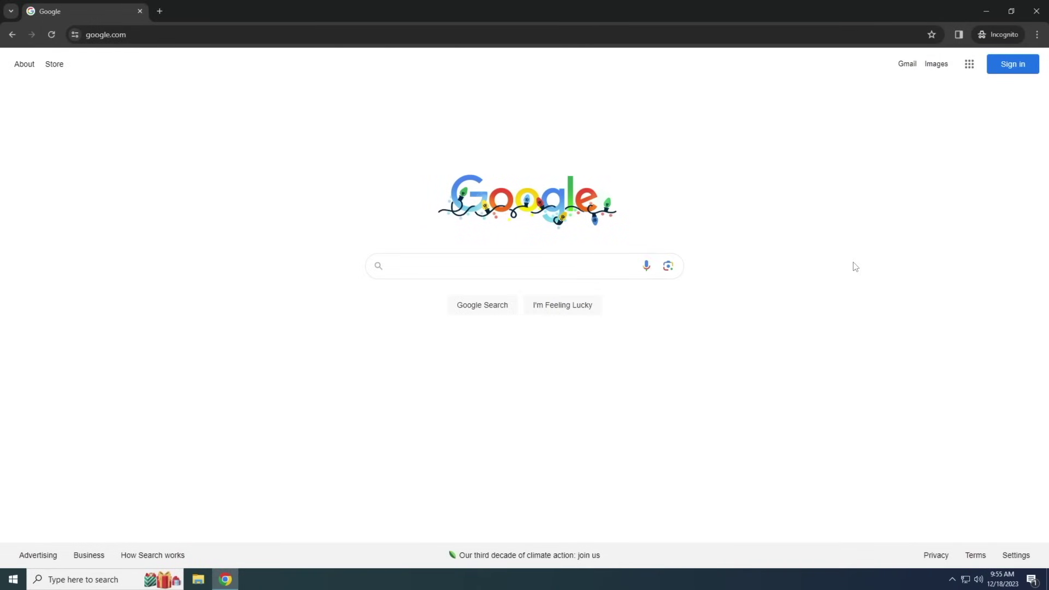
- Search Google for 'gamecube emulator' and go to the Dolphin Emulator download page
{"action": "left_click", "coordinate": [520, 269]}
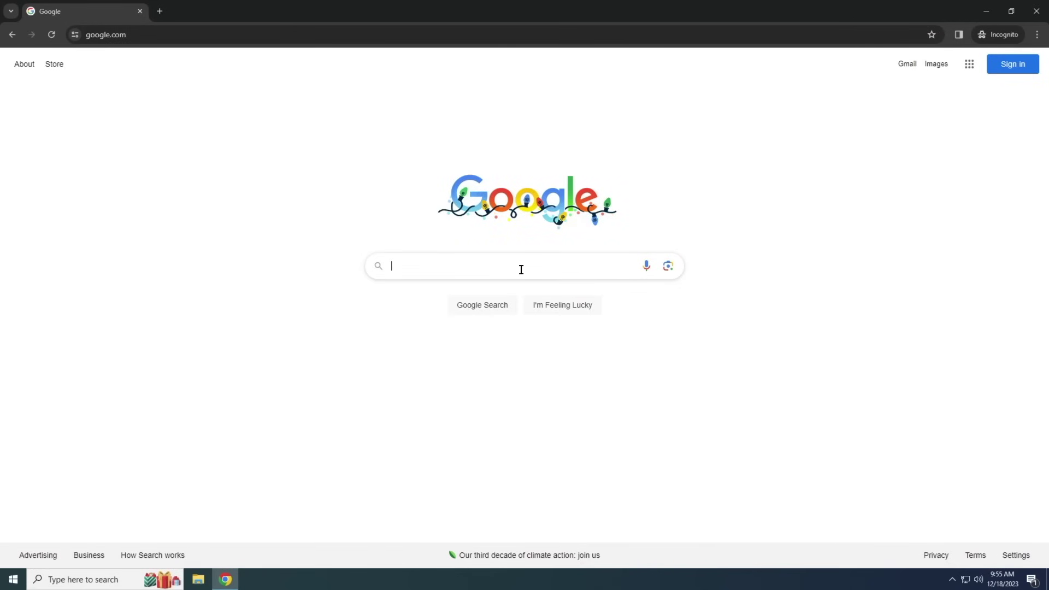
{"action": "type", "text": "gamecube "}
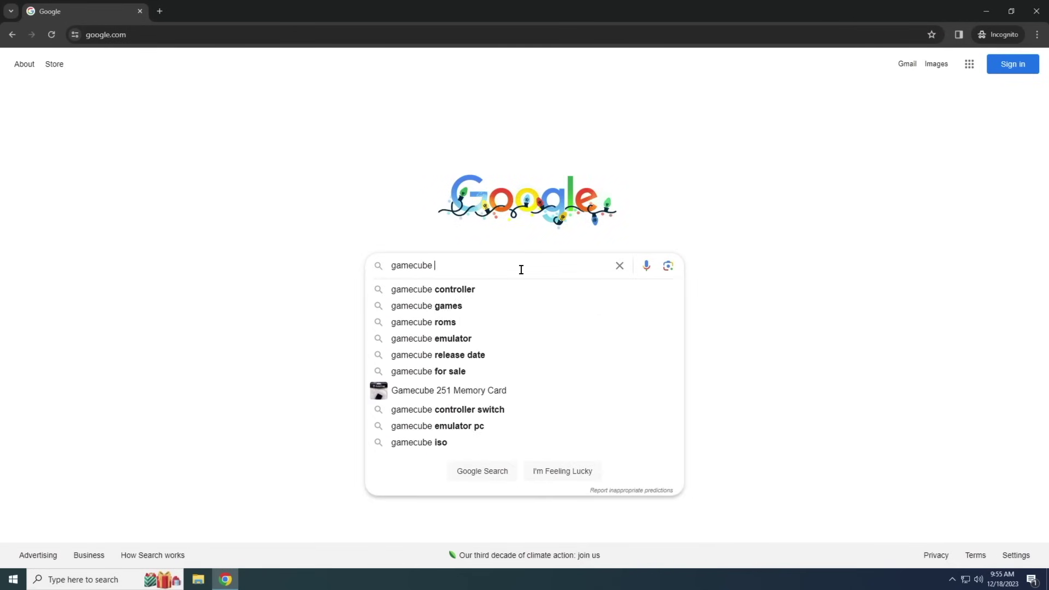
{"action": "type", "text": "emulator"}
{"action": "key", "text": "Return"}
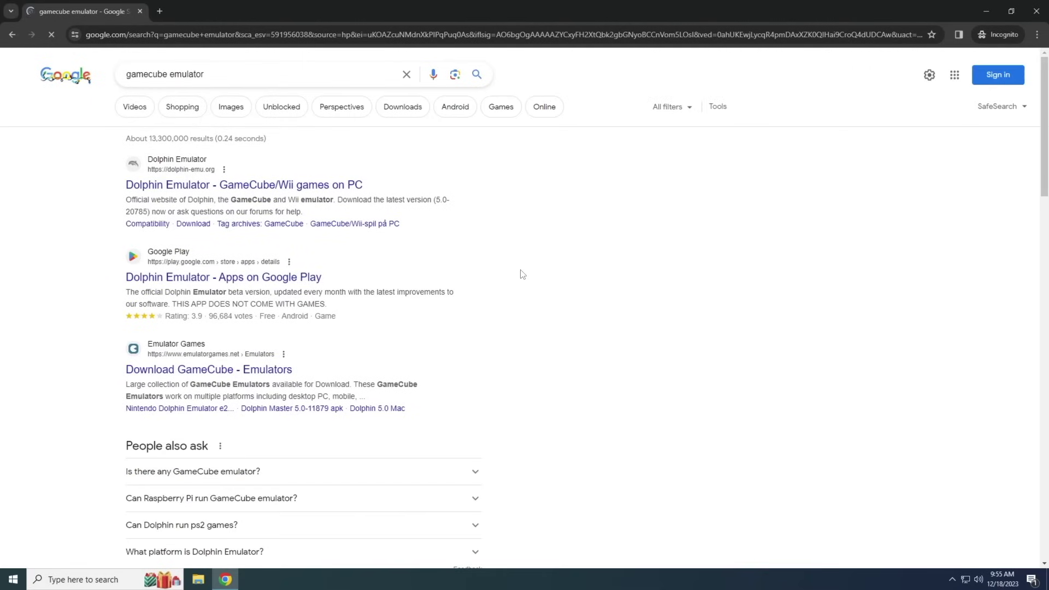
{"action": "left_click", "coordinate": [261, 185]}
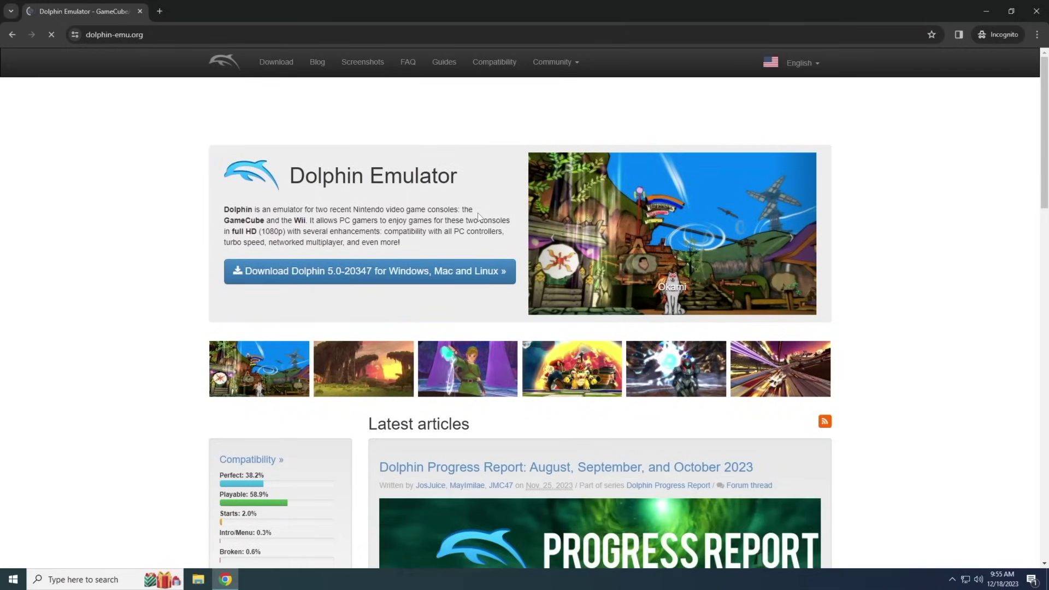
{"action": "left_click", "coordinate": [360, 273]}
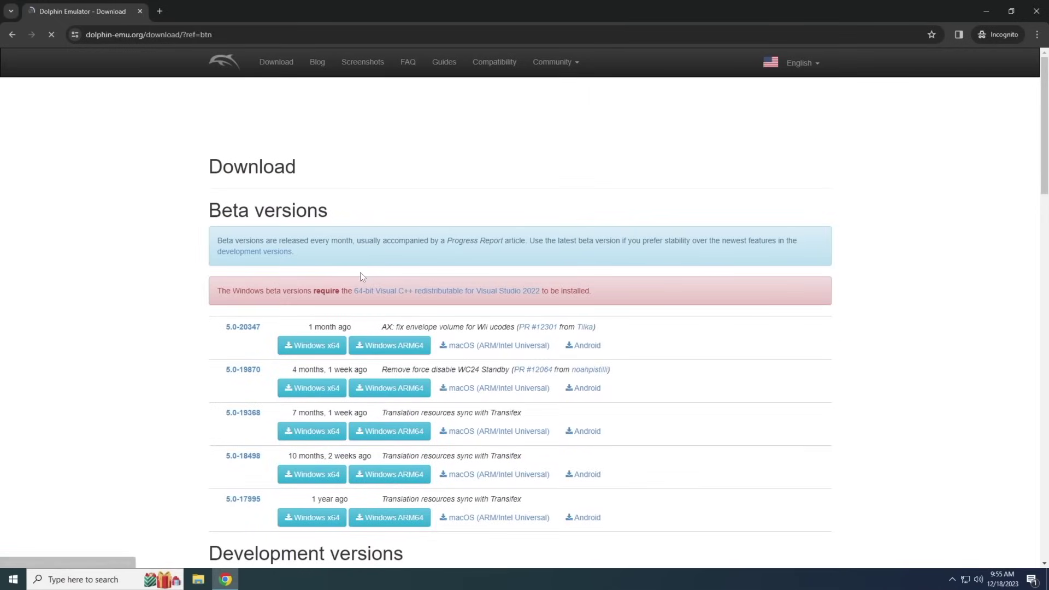
- Download the Windows x64 build of Dolphin 5.0-20347 and launch Dolphin.exe
{"action": "left_click", "coordinate": [304, 350]}
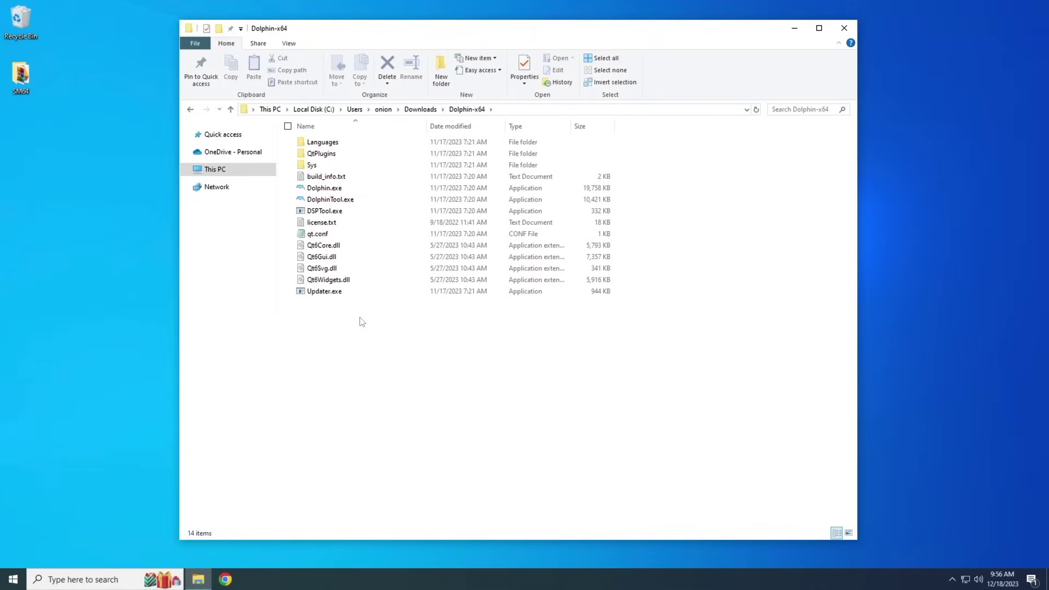
{"action": "left_click", "coordinate": [328, 189]}
{"action": "double_click", "coordinate": [329, 189]}
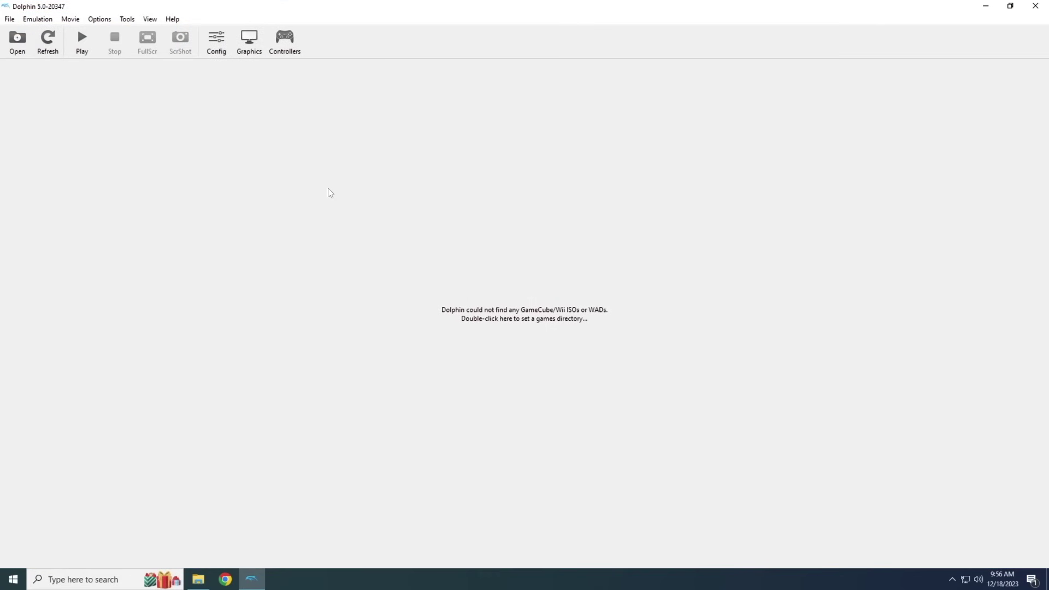
- Set D:\Emulation\roms\gc as Dolphin's games directory, listing five GameCube titles
{"action": "double_click", "coordinate": [496, 318]}
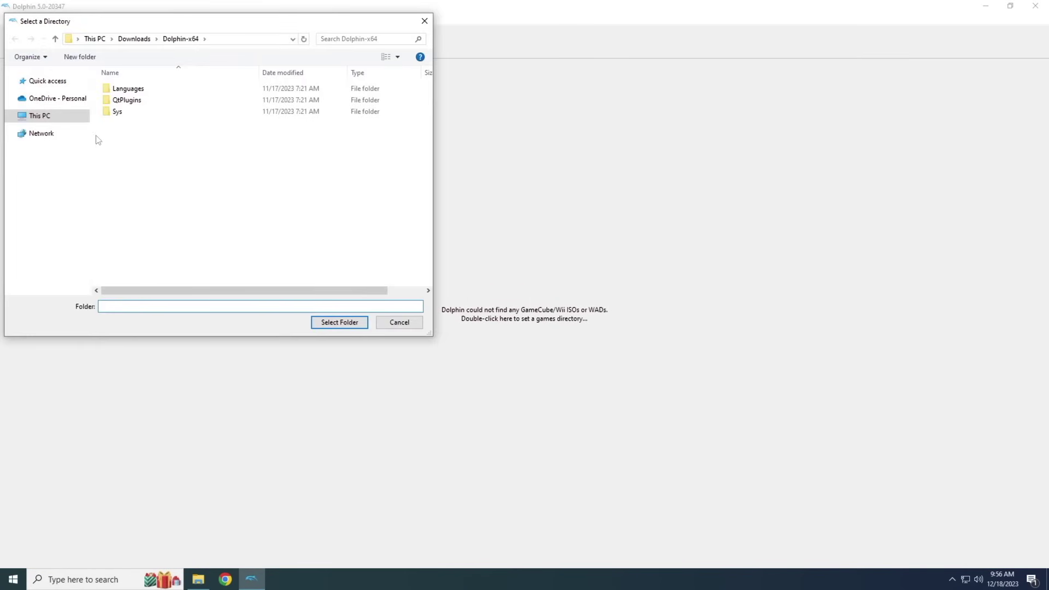
{"action": "left_click", "coordinate": [101, 40]}
{"action": "left_click", "coordinate": [164, 235]}
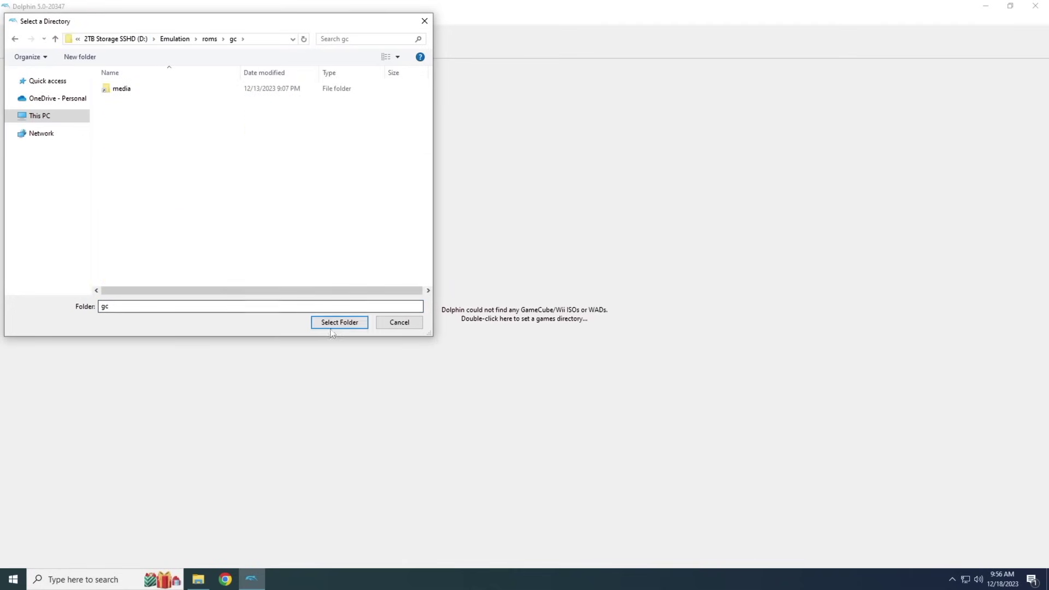
{"action": "left_click", "coordinate": [331, 327]}
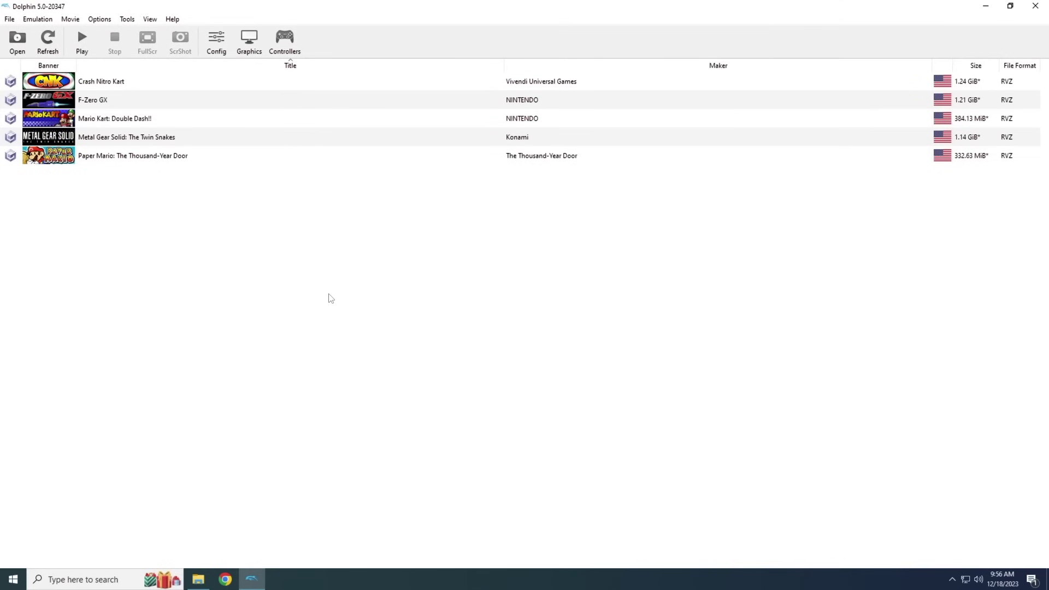
{"action": "left_click", "coordinate": [217, 41]}
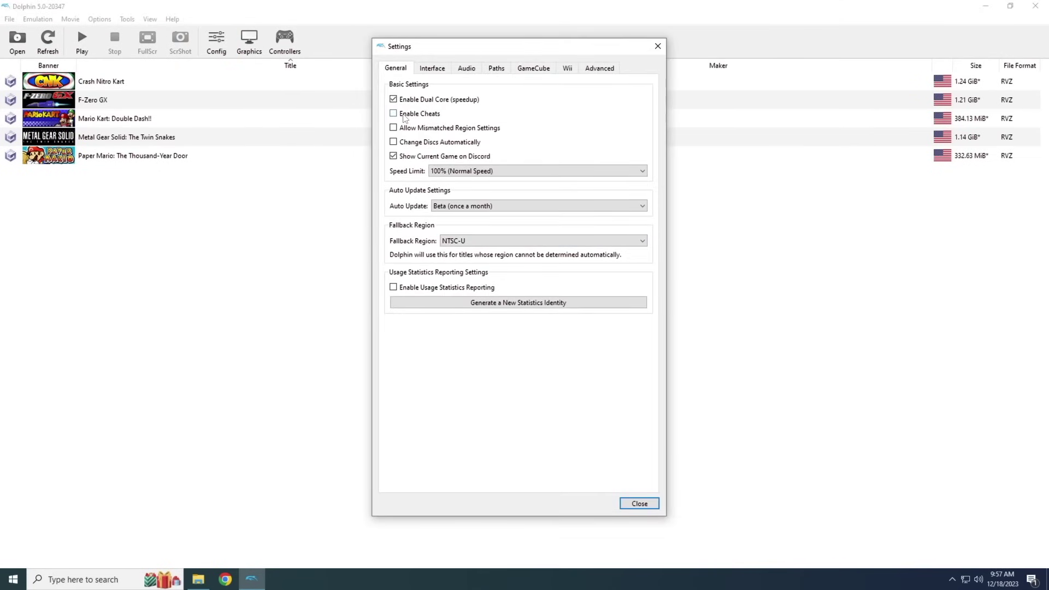
{"action": "left_click", "coordinate": [430, 69]}
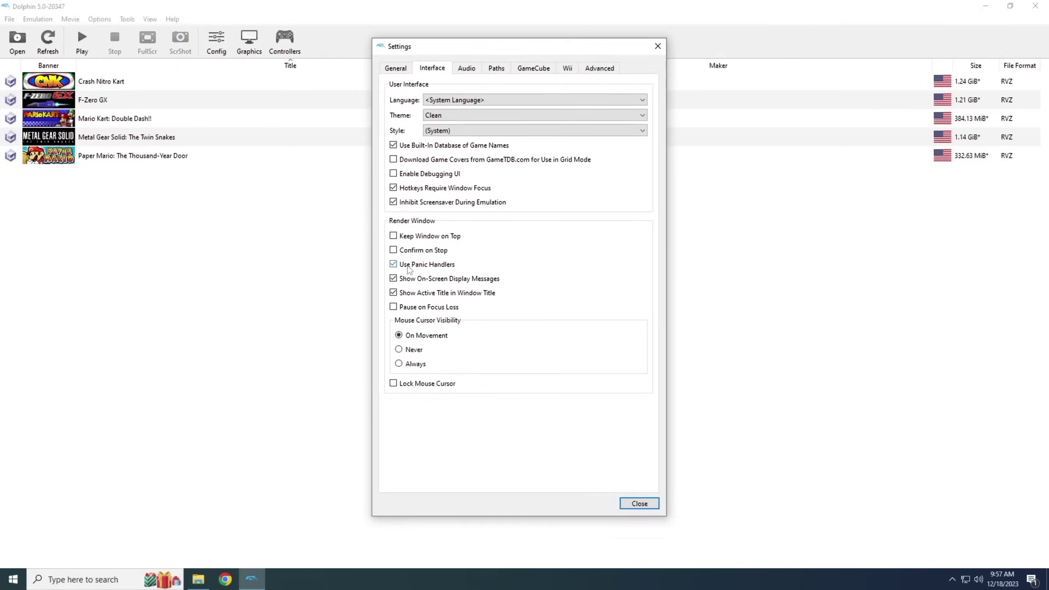
{"action": "left_click", "coordinate": [658, 46]}
{"action": "left_click", "coordinate": [285, 42]}
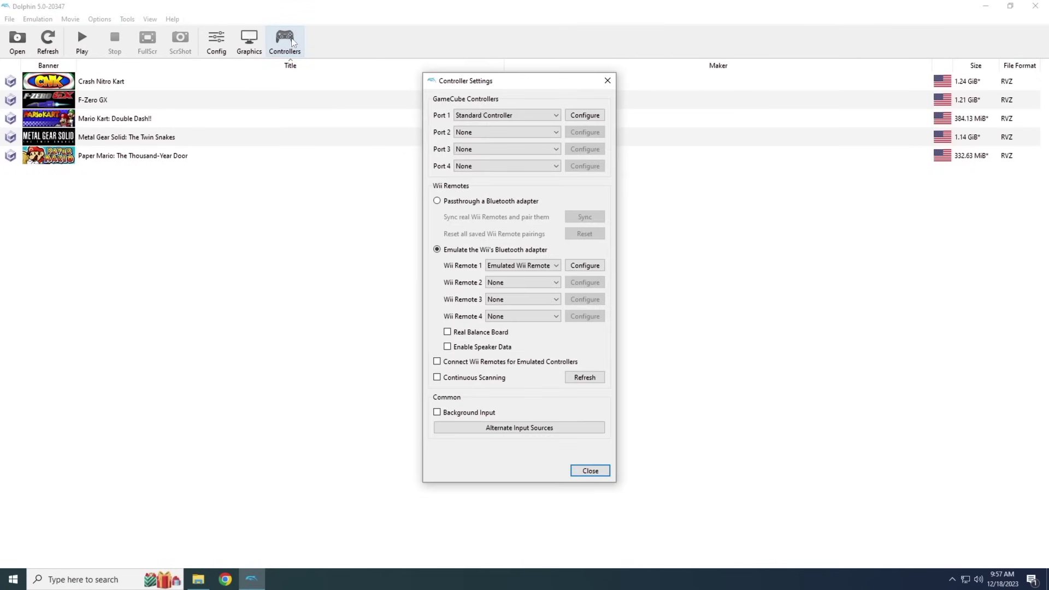
{"action": "left_click", "coordinate": [568, 115]}
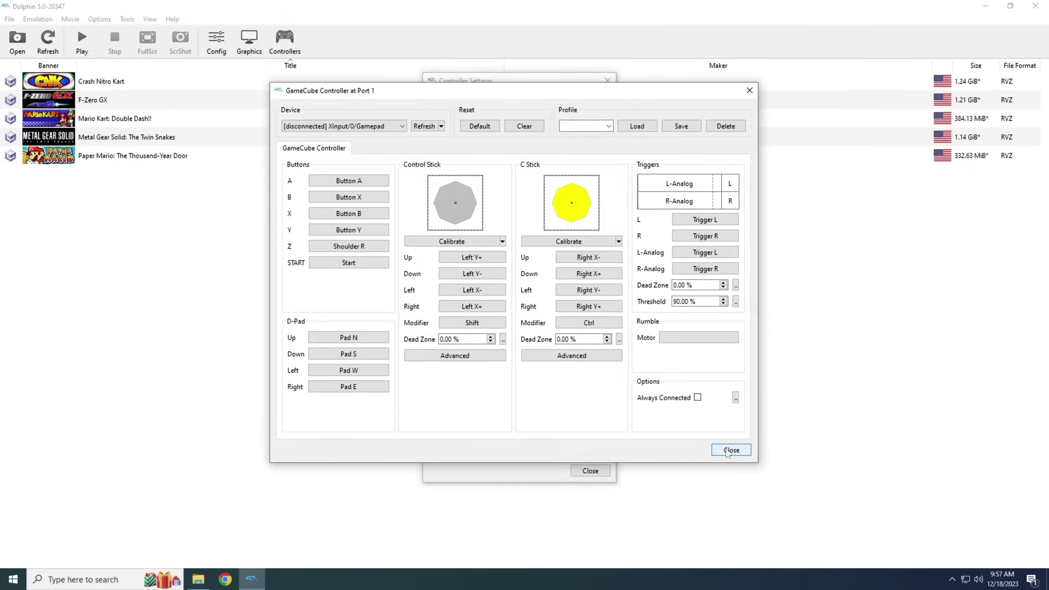
{"action": "left_click", "coordinate": [731, 450]}
{"action": "left_click", "coordinate": [591, 472]}
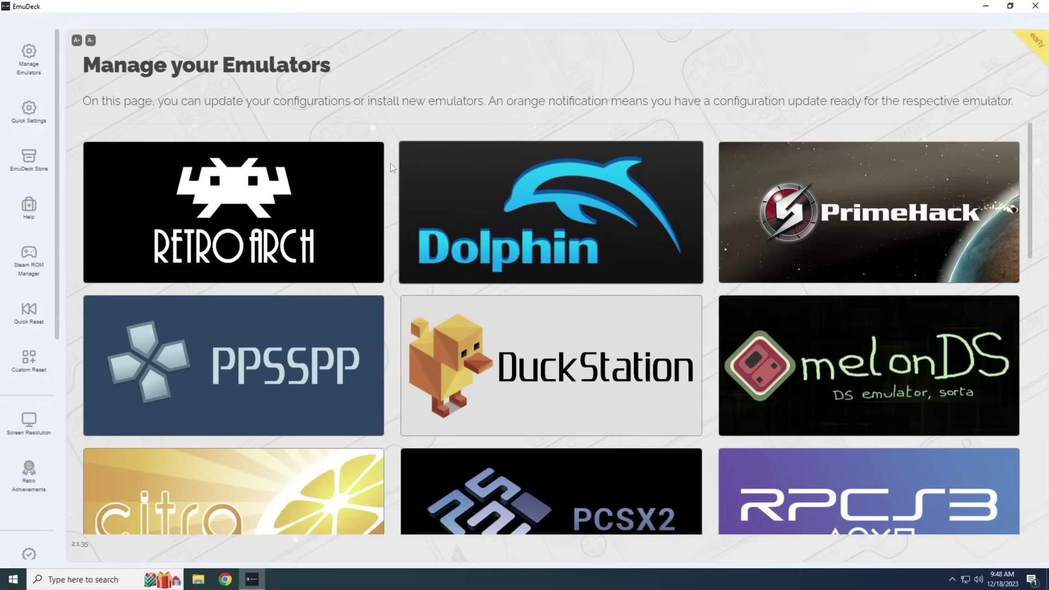
- View the PCSX2 emulator details, then go to the Quick Settings page
{"action": "scroll", "coordinate": [390, 163], "scroll_direction": "down", "scroll_amount": 5}
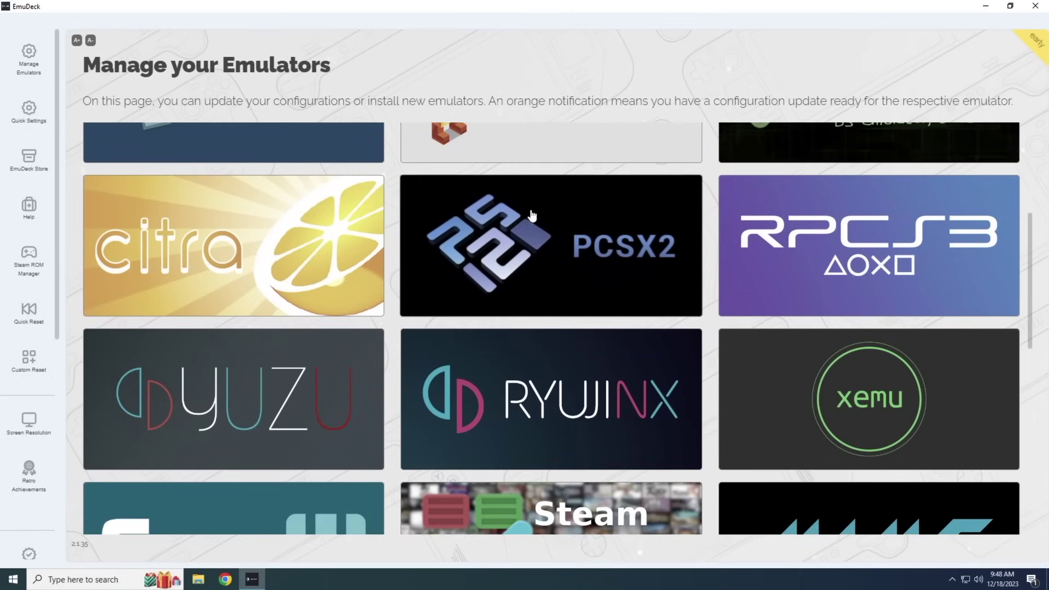
{"action": "left_click", "coordinate": [549, 226]}
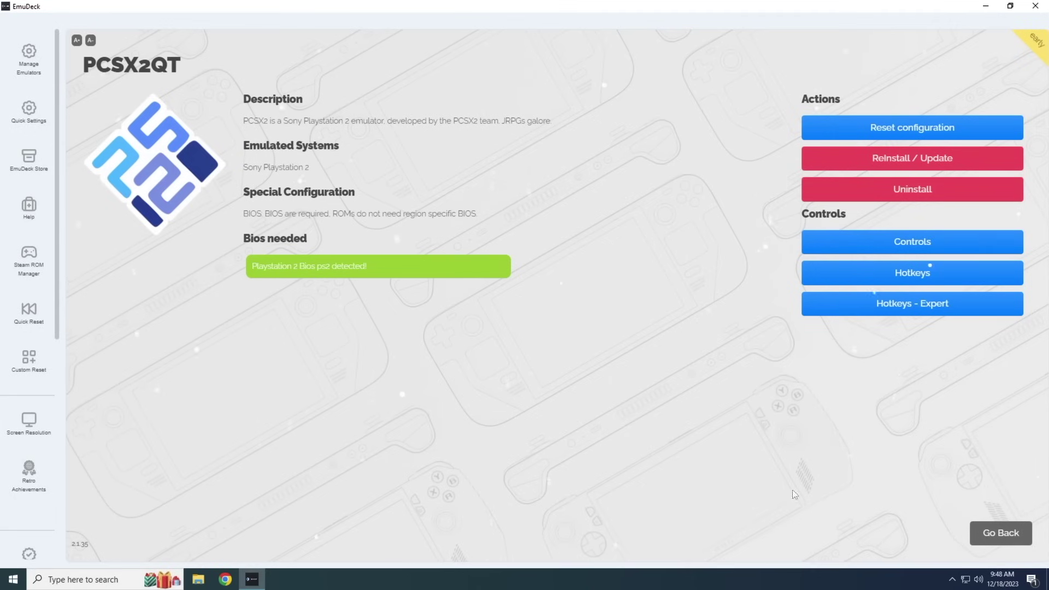
{"action": "left_click", "coordinate": [991, 539]}
{"action": "left_click", "coordinate": [29, 110]}
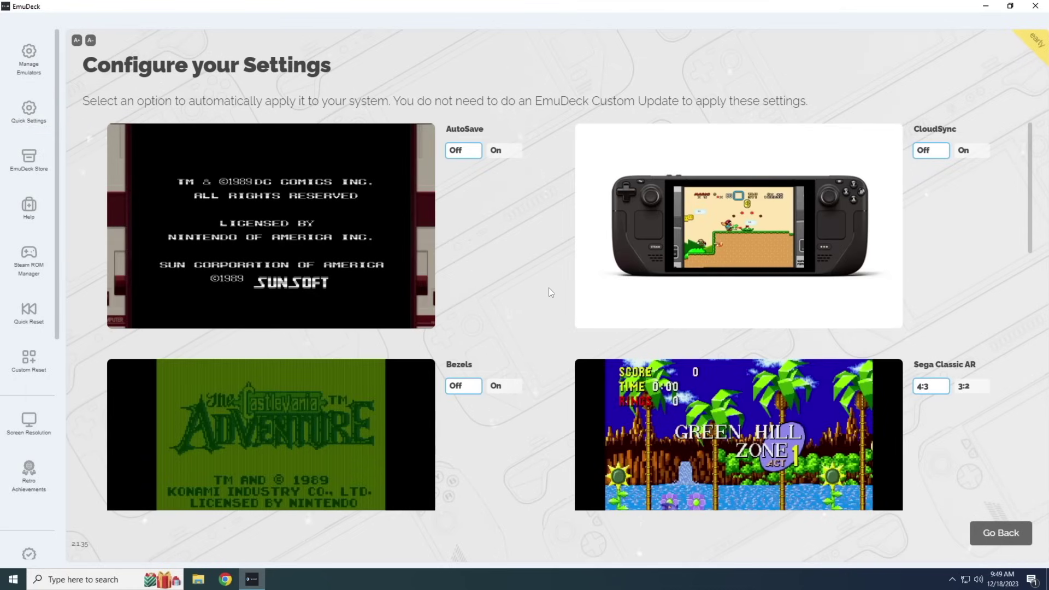
- Review Quick Settings, then go to the Screen Resolution page showing every system at 1080P
{"action": "scroll", "coordinate": [548, 287], "scroll_direction": "down", "scroll_amount": 7}
{"action": "scroll", "coordinate": [549, 287], "scroll_direction": "down", "scroll_amount": 4}
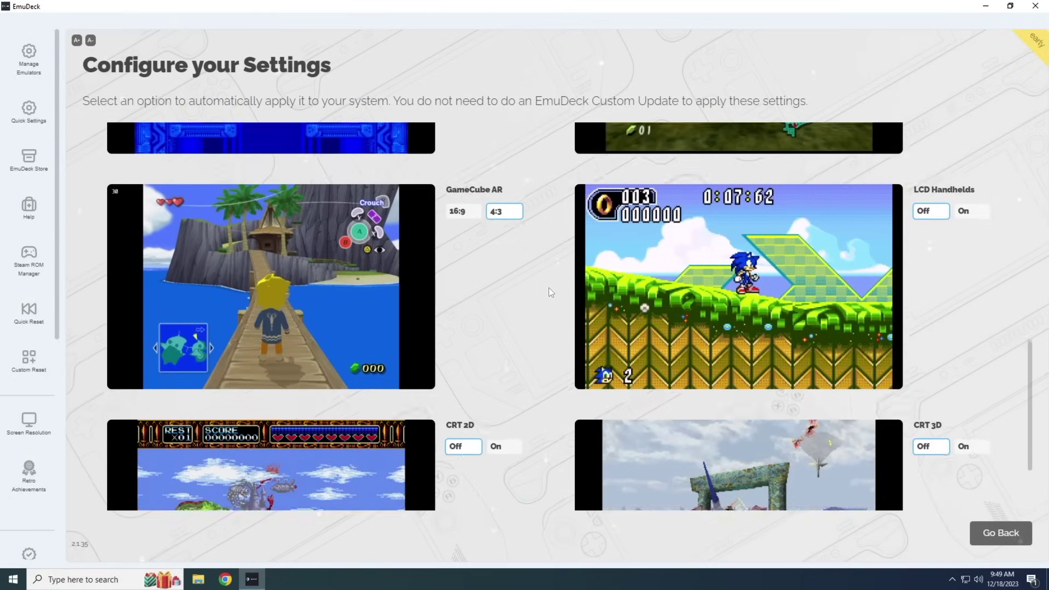
{"action": "scroll", "coordinate": [549, 287], "scroll_direction": "up", "scroll_amount": 10}
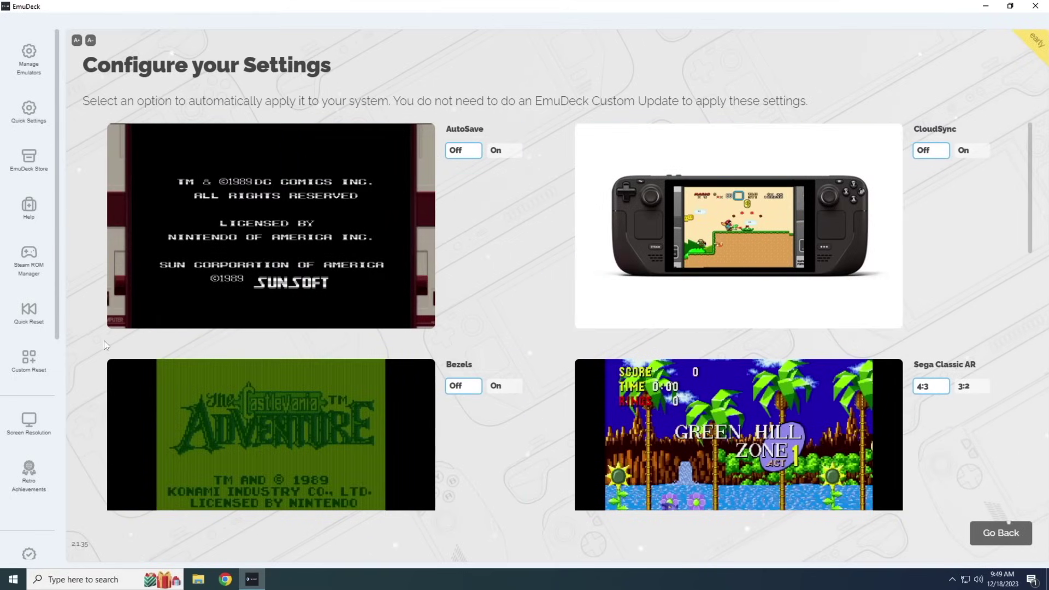
{"action": "left_click", "coordinate": [32, 428]}
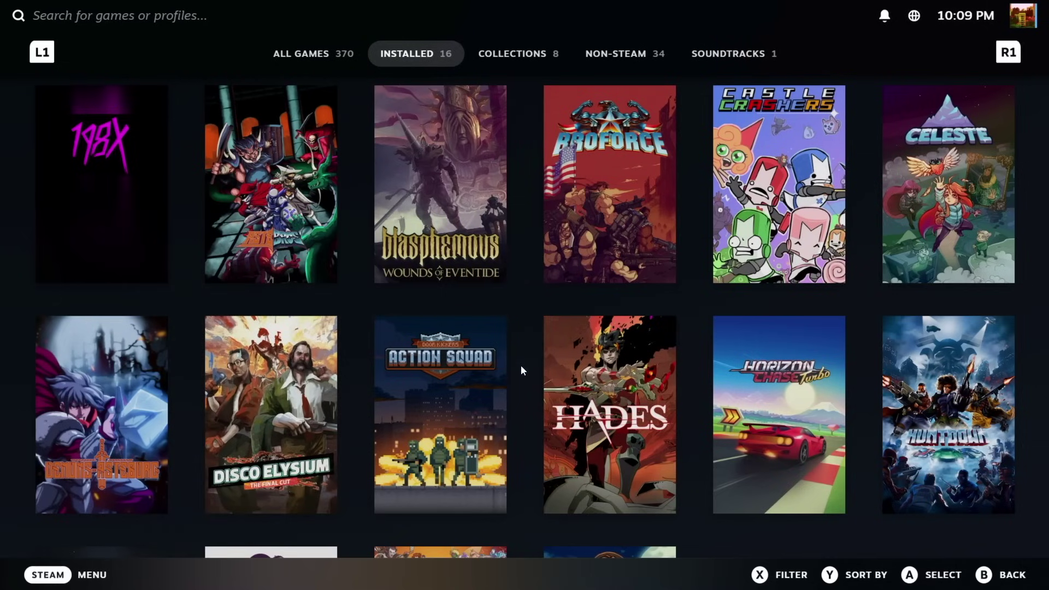
- Show the library's 34 Non-Steam entries and open the emulationstation page
{"action": "scroll", "coordinate": [520, 365], "scroll_direction": "down", "scroll_amount": 5}
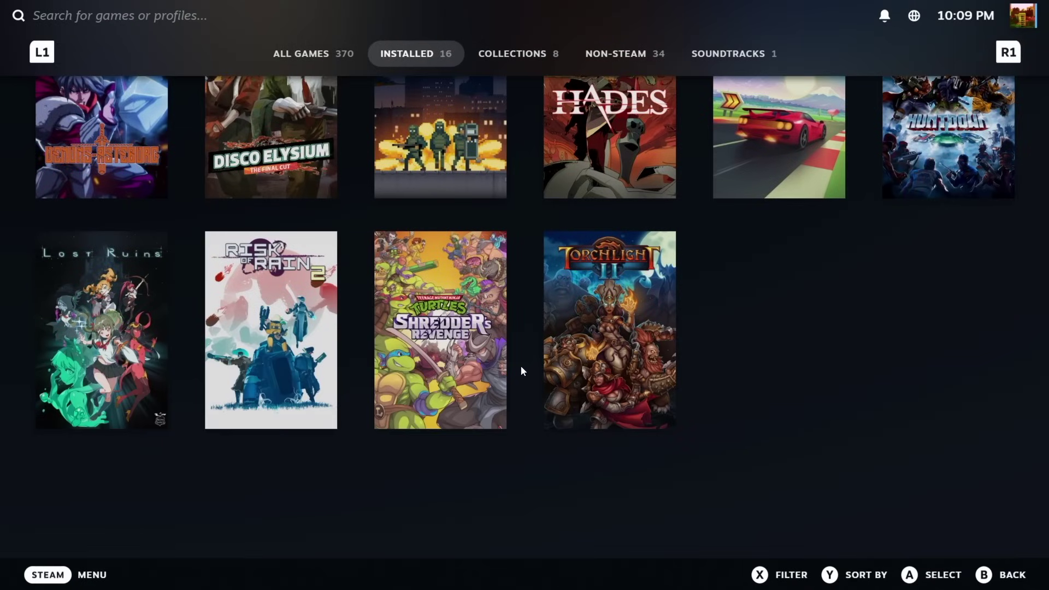
{"action": "scroll", "coordinate": [520, 366], "scroll_direction": "up", "scroll_amount": 5}
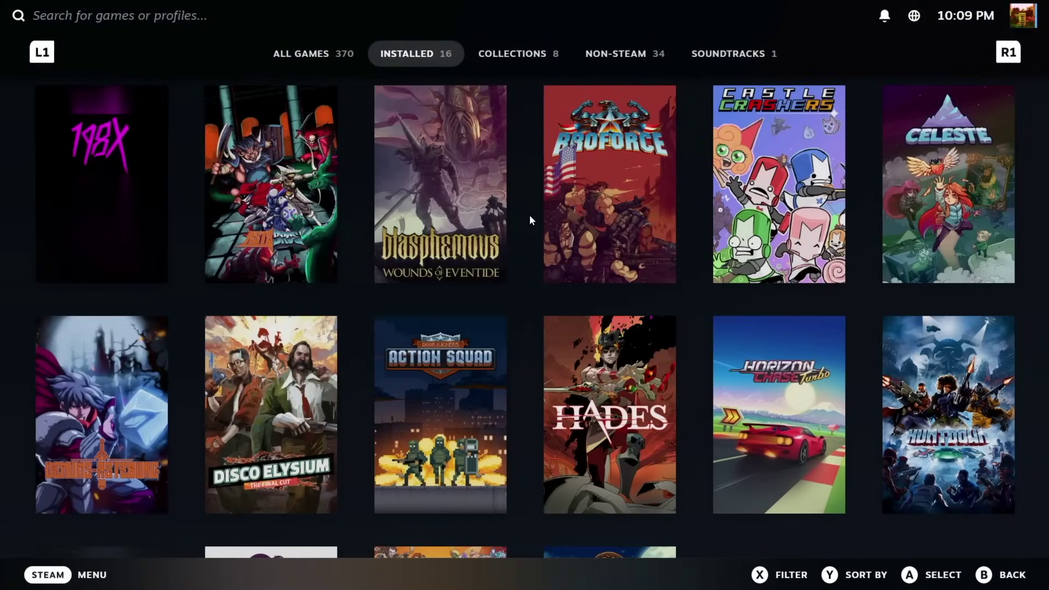
{"action": "left_click", "coordinate": [630, 50]}
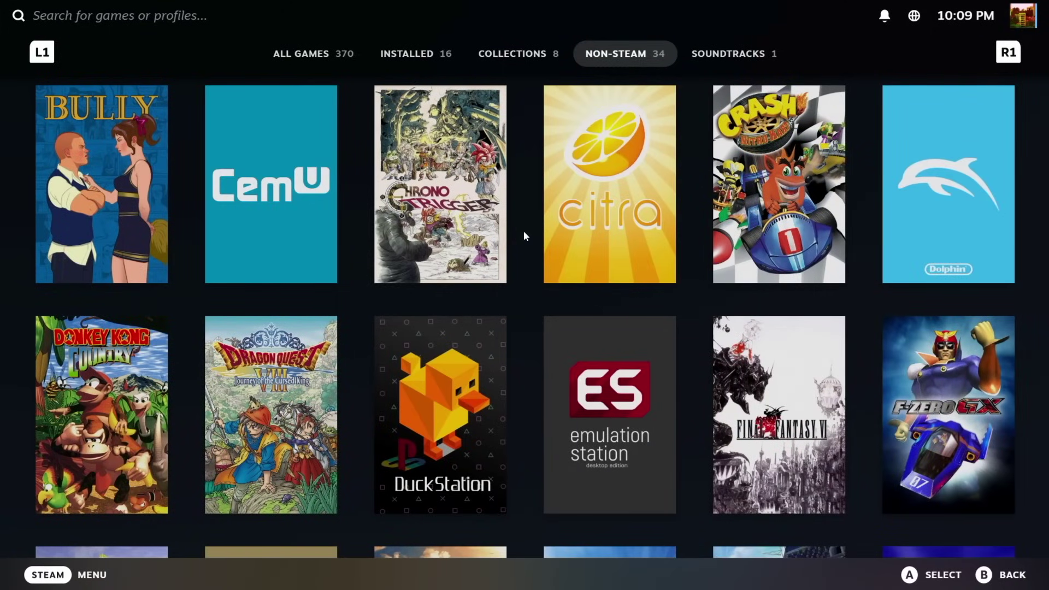
{"action": "scroll", "coordinate": [524, 233], "scroll_direction": "down", "scroll_amount": 8}
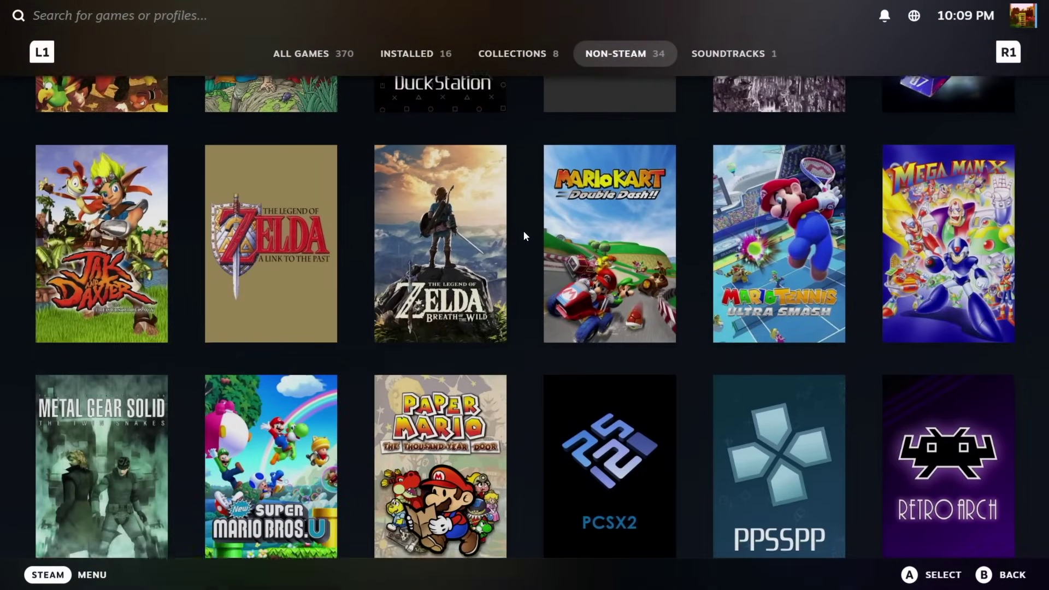
{"action": "scroll", "coordinate": [523, 236], "scroll_direction": "down", "scroll_amount": 10}
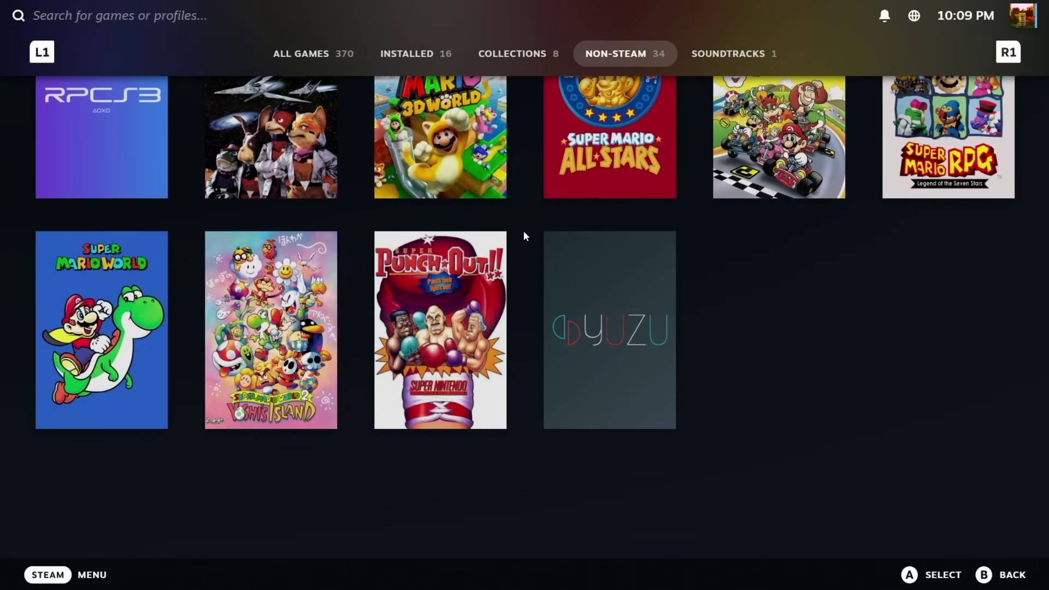
{"action": "scroll", "coordinate": [524, 233], "scroll_direction": "up", "scroll_amount": 8}
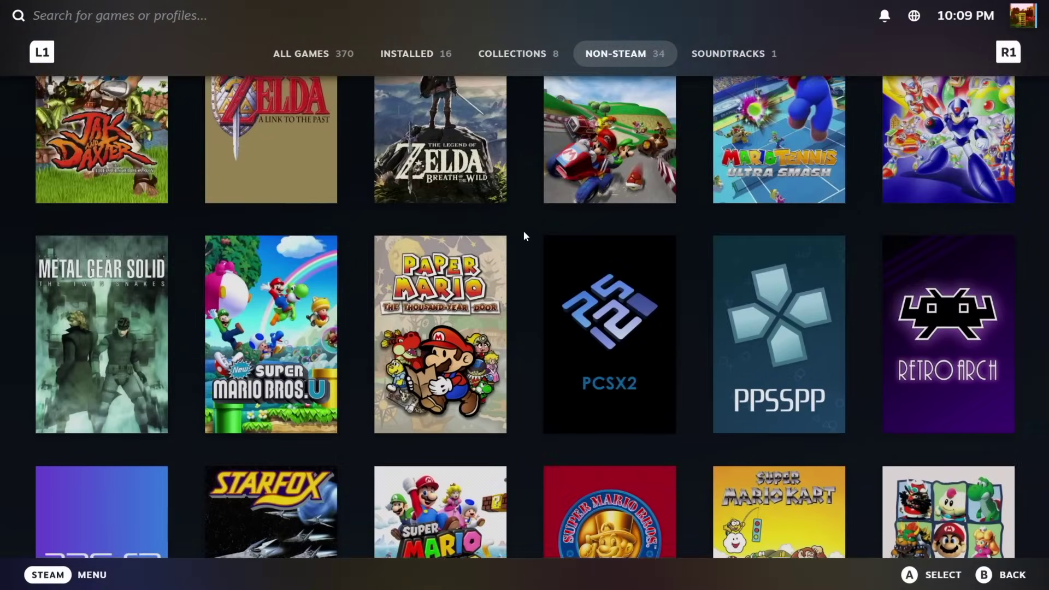
{"action": "scroll", "coordinate": [523, 231], "scroll_direction": "up", "scroll_amount": 8}
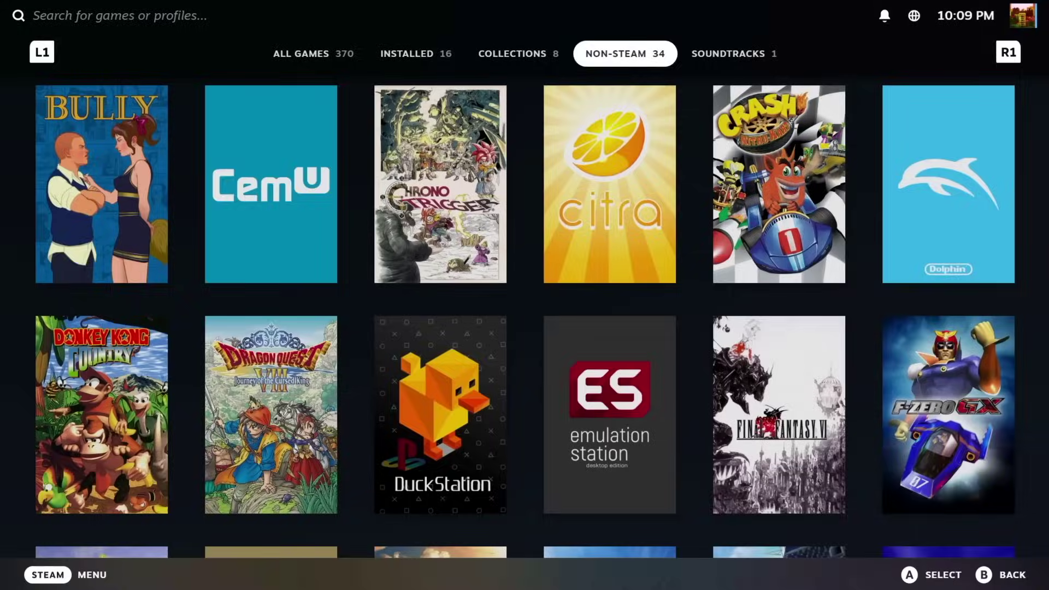
{"action": "left_click", "coordinate": [631, 398]}
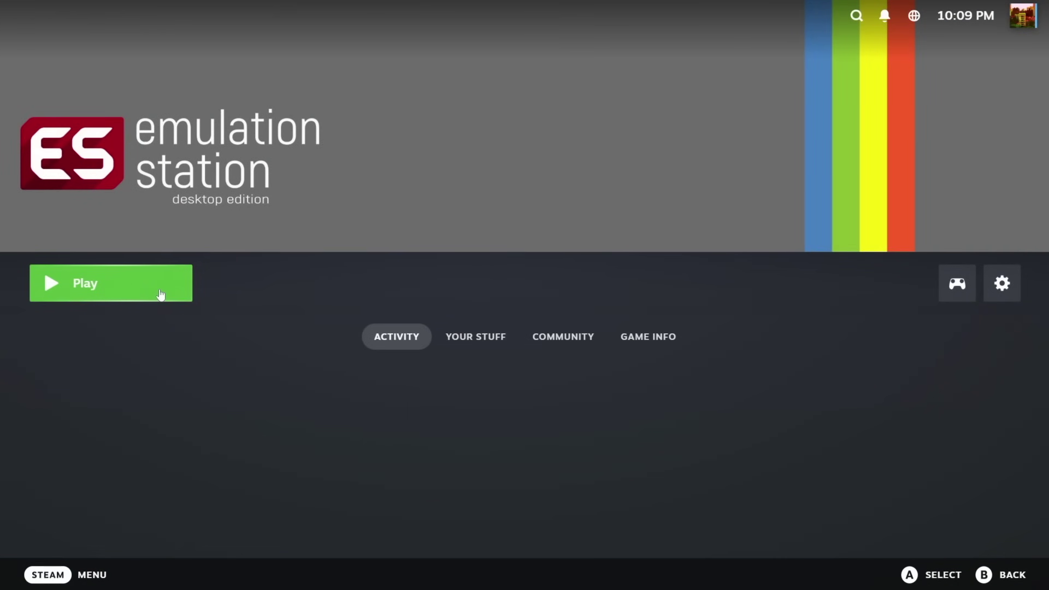
- Launch EmulationStation and browse the GameCube list from Paper Mario to Crash Nitro Kart
{"action": "left_click", "coordinate": [160, 295]}
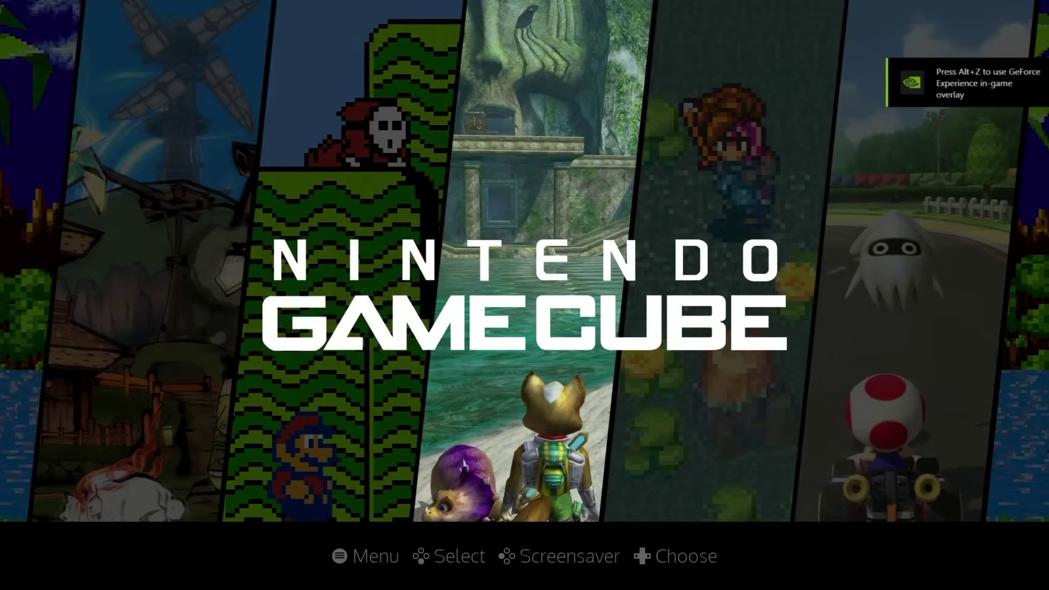
{"action": "key", "text": "Return"}
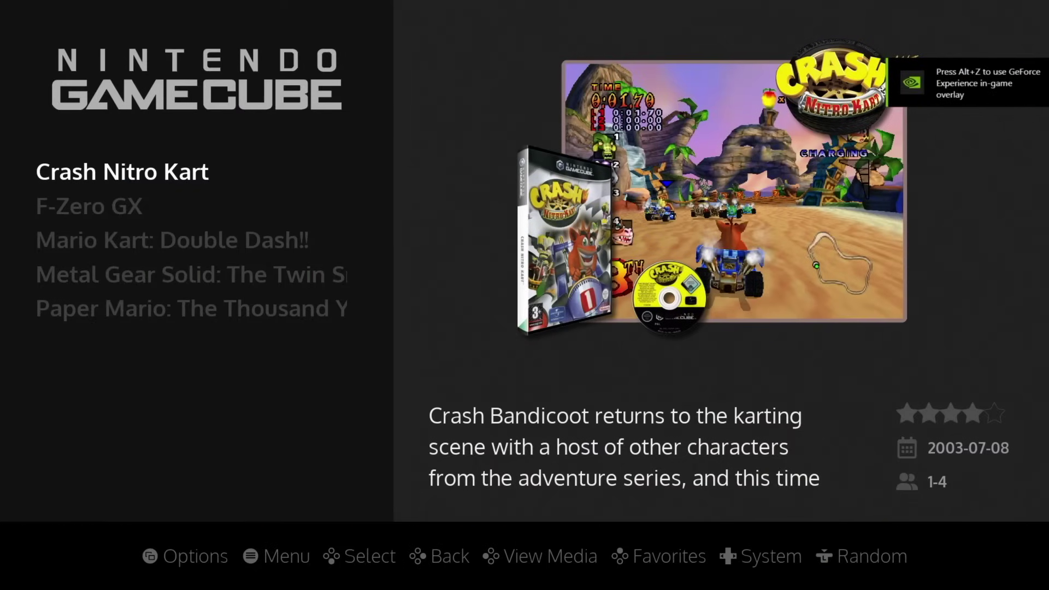
{"action": "key", "text": "Down"}
{"action": "key", "text": "Down"}
{"action": "key", "text": "Down"}
{"action": "key", "text": "Down"}
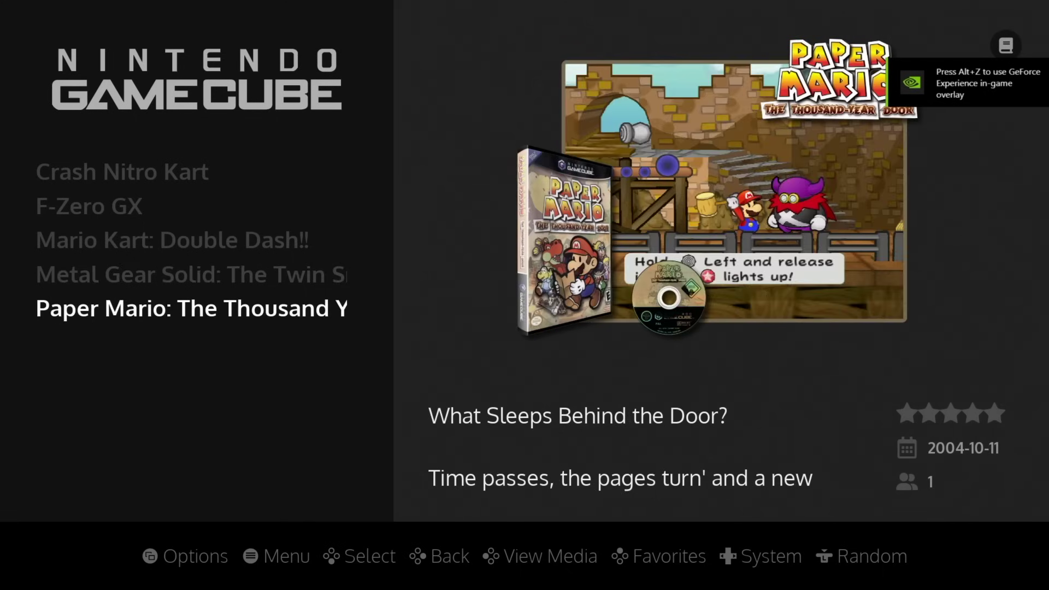
{"action": "key", "text": "Up"}
{"action": "key", "text": "Up"}
{"action": "key", "text": "Up"}
{"action": "key", "text": "Up"}
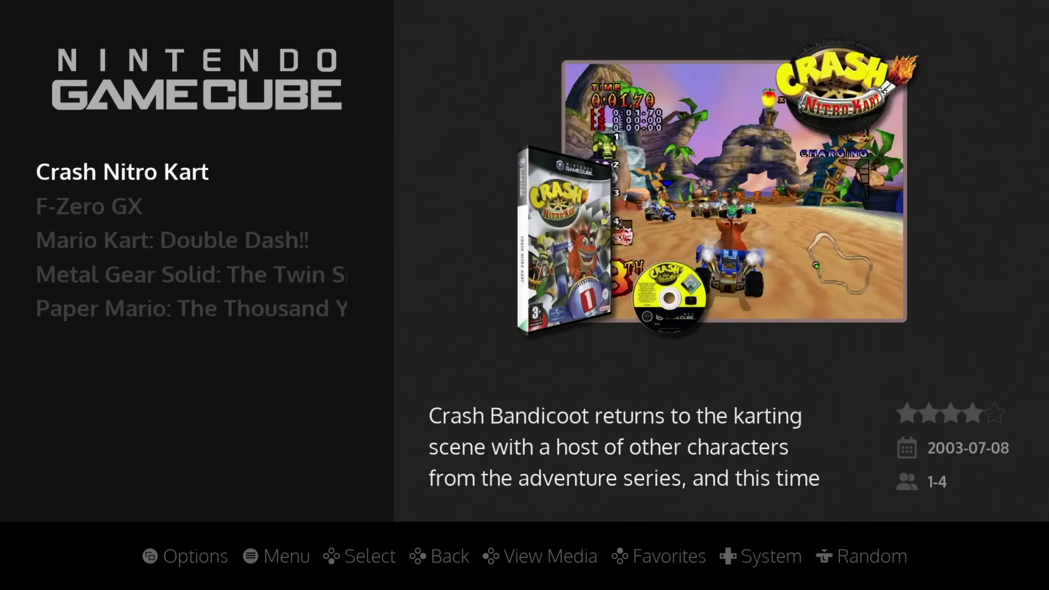
{"action": "key", "text": "BackSpace"}
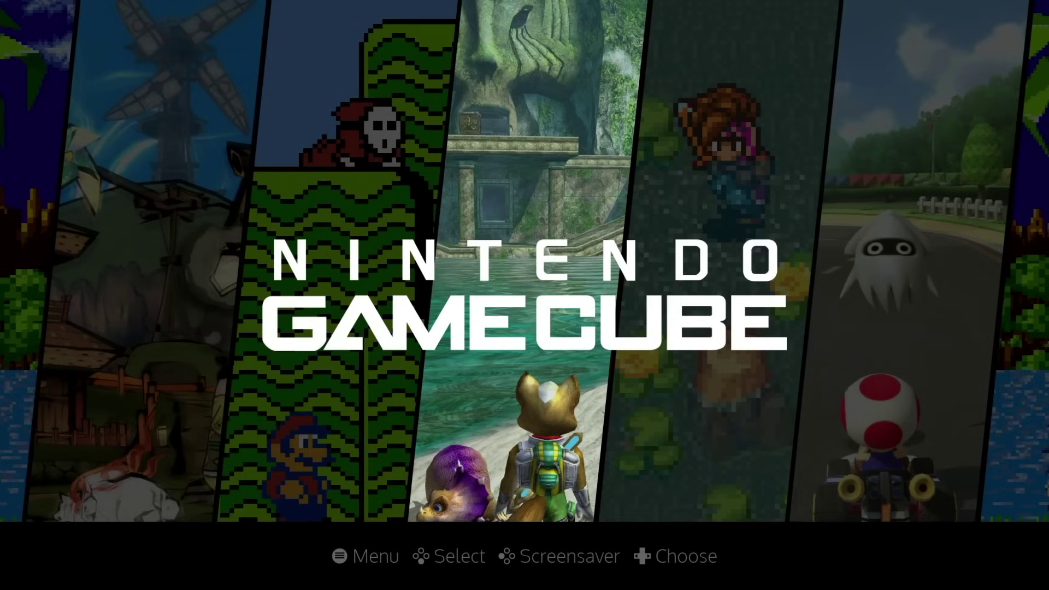
{"action": "key", "text": "Left"}
{"action": "key", "text": "Left"}
{"action": "key", "text": "Left"}
{"action": "key", "text": "Left"}
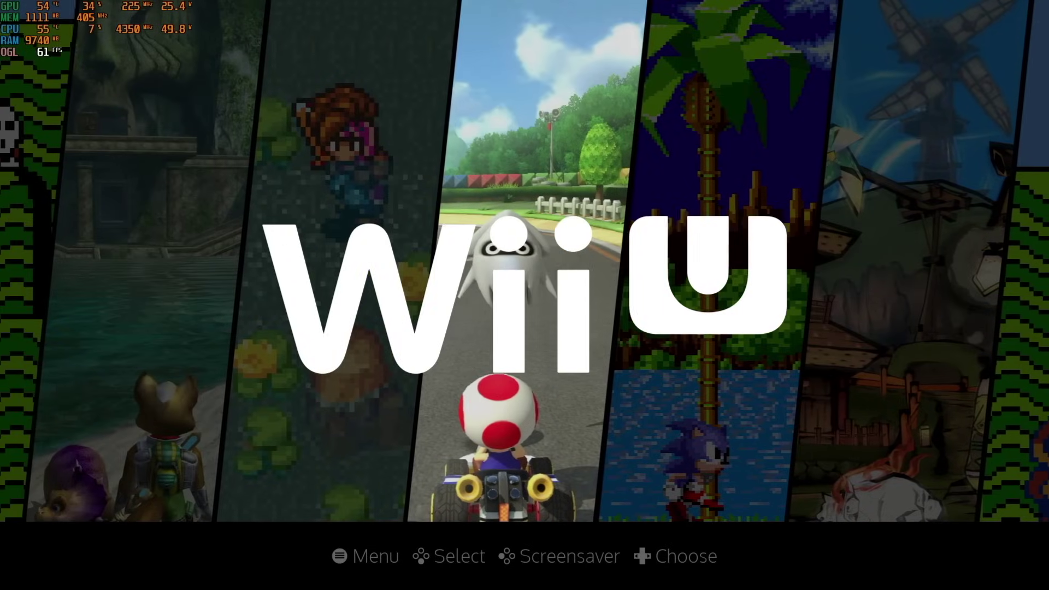
- Quit EmulationStation from its main menu, confirm, and return to the Steam library
{"action": "key", "text": "Escape"}
{"action": "key", "text": "Down"}
{"action": "key", "text": "Down"}
{"action": "key", "text": "Down"}
{"action": "key", "text": "Down"}
{"action": "key", "text": "Down"}
{"action": "key", "text": "Down"}
{"action": "key", "text": "Down"}
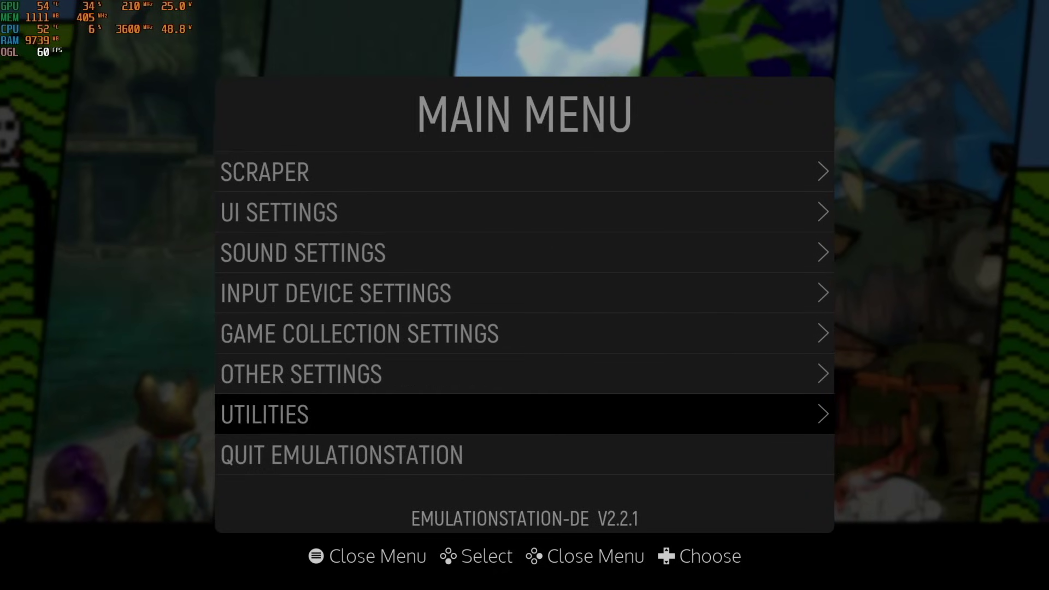
{"action": "key", "text": "Return"}
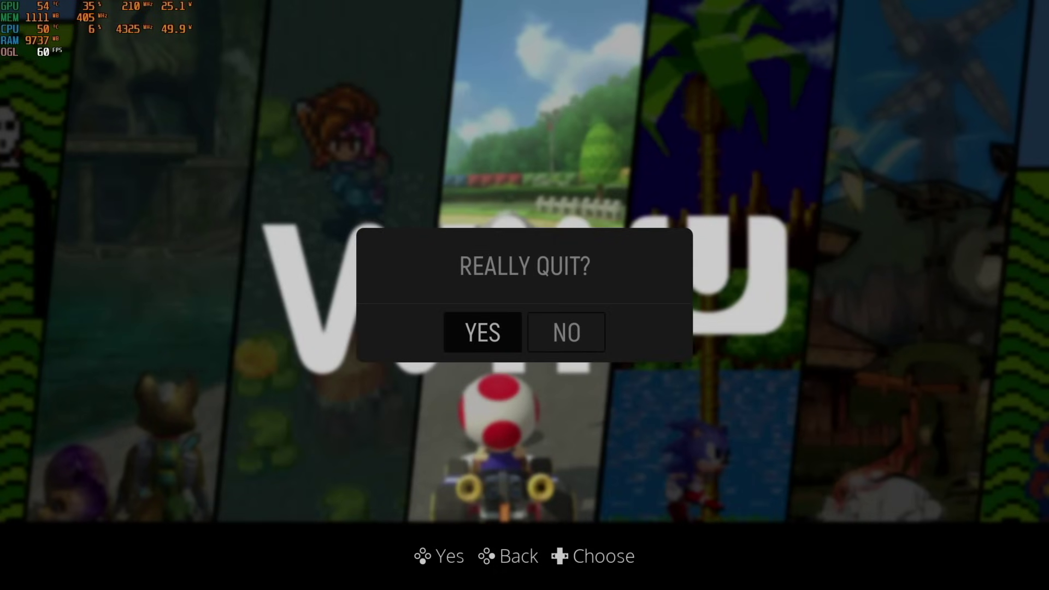
{"action": "key", "text": "Return"}
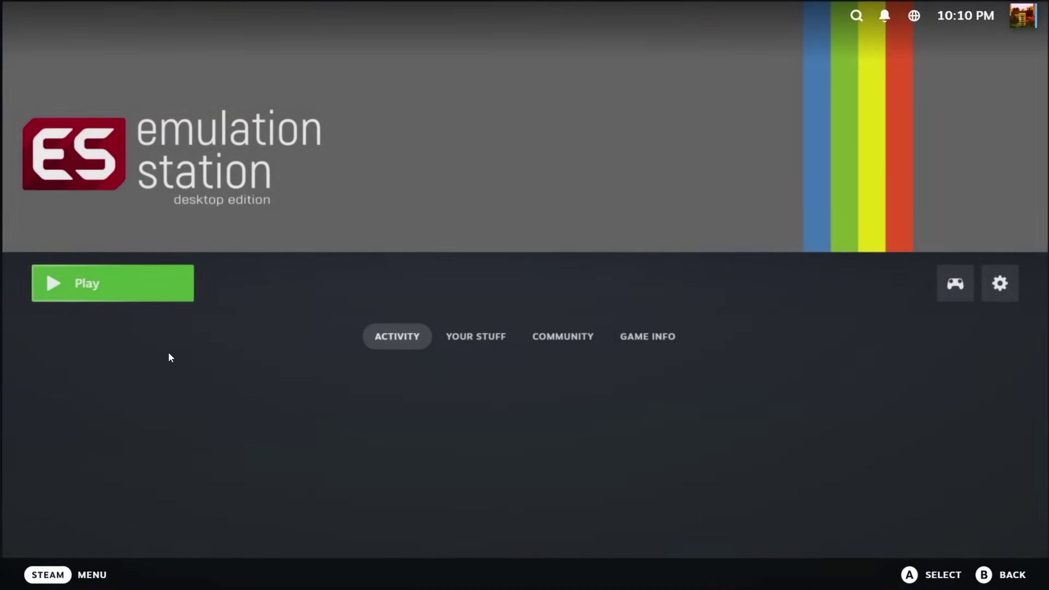
{"action": "key", "text": "Escape"}
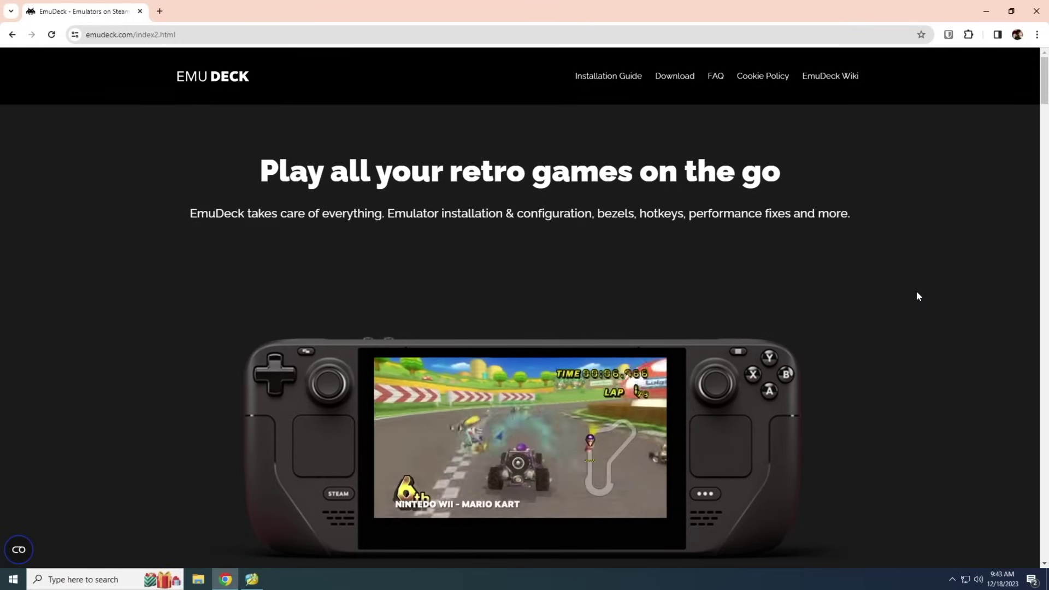
- Download the EmuDeck Windows Beta installer from emudeck.com, accepting the disclaimer
{"action": "scroll", "coordinate": [916, 296], "scroll_direction": "down", "scroll_amount": 10}
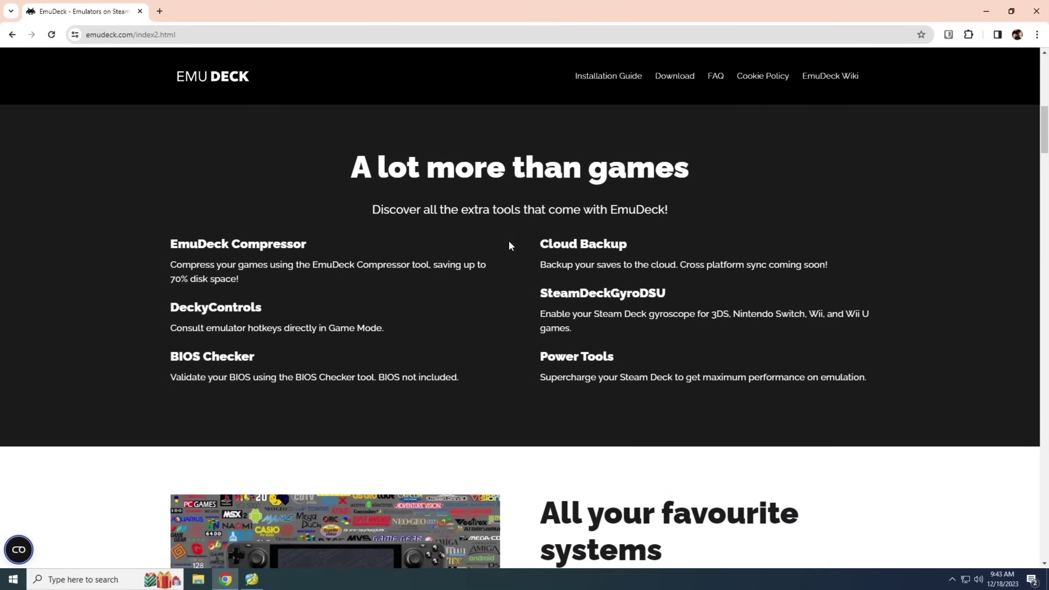
{"action": "scroll", "coordinate": [901, 273], "scroll_direction": "down", "scroll_amount": 5}
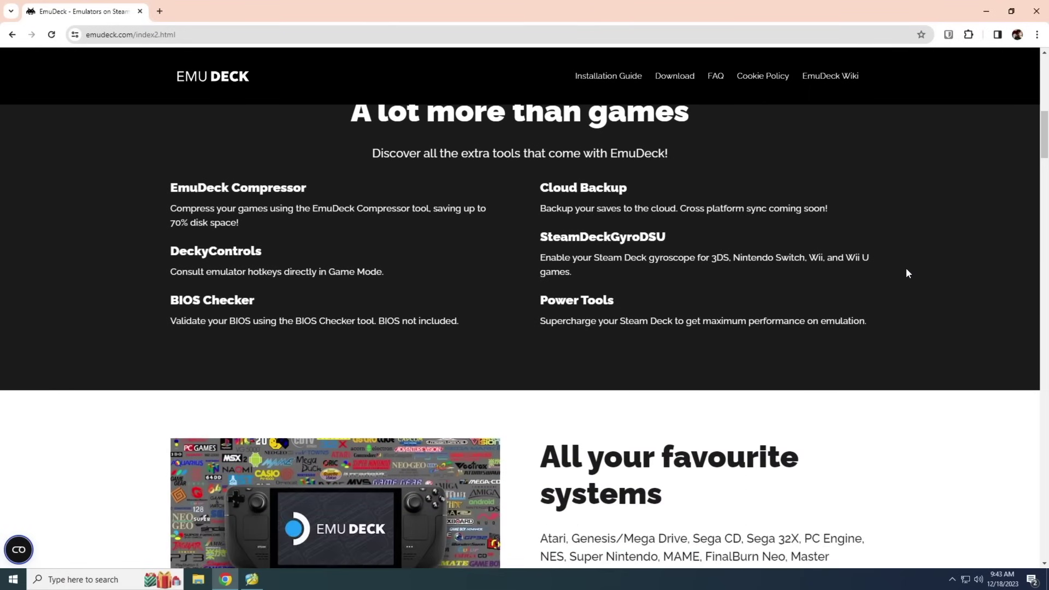
{"action": "scroll", "coordinate": [907, 272], "scroll_direction": "down", "scroll_amount": 10}
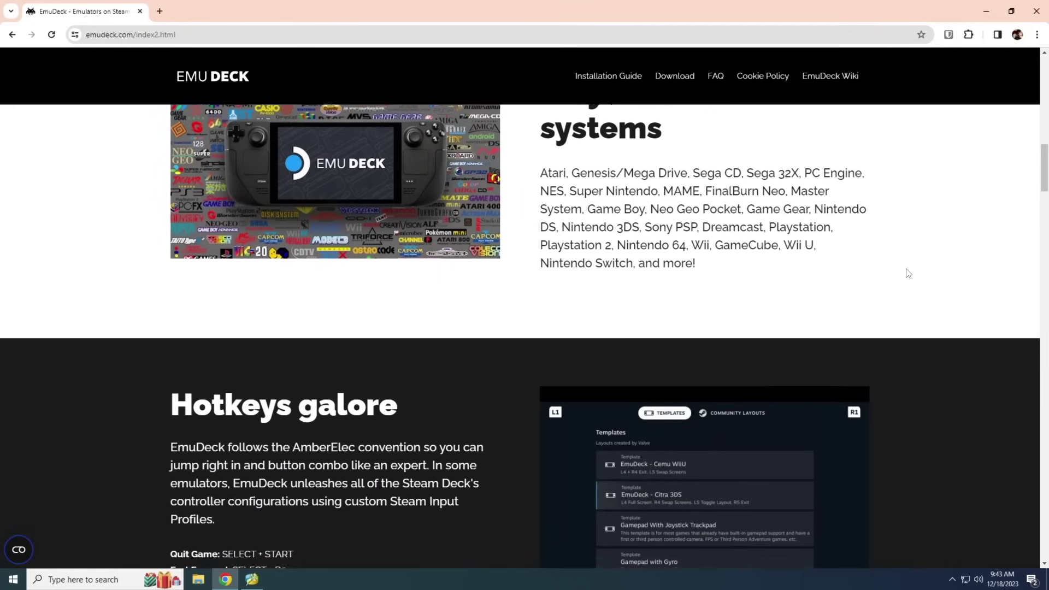
{"action": "scroll", "coordinate": [906, 271], "scroll_direction": "down", "scroll_amount": 10}
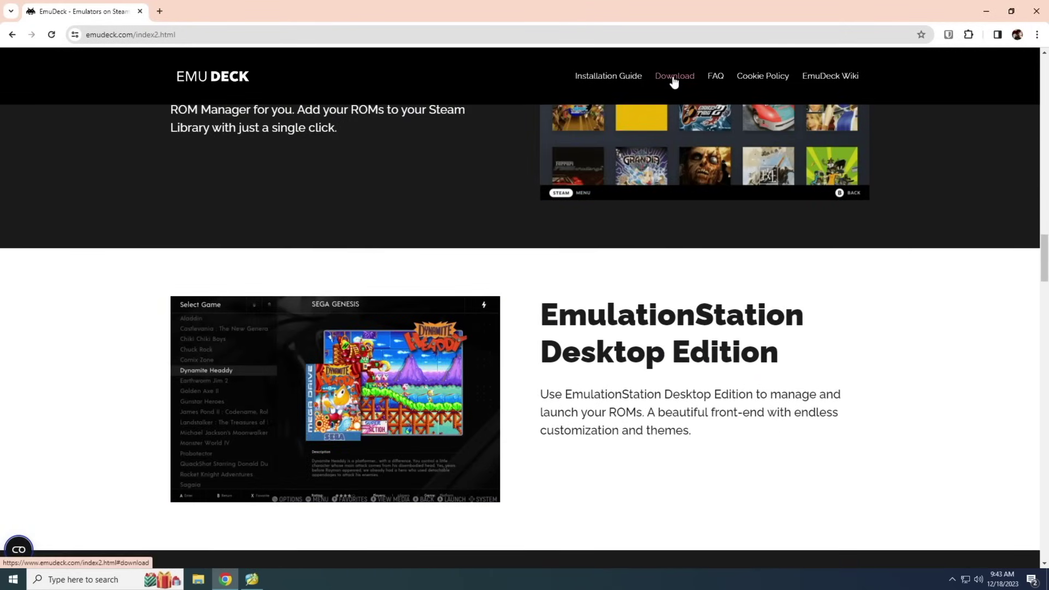
{"action": "left_click", "coordinate": [673, 81]}
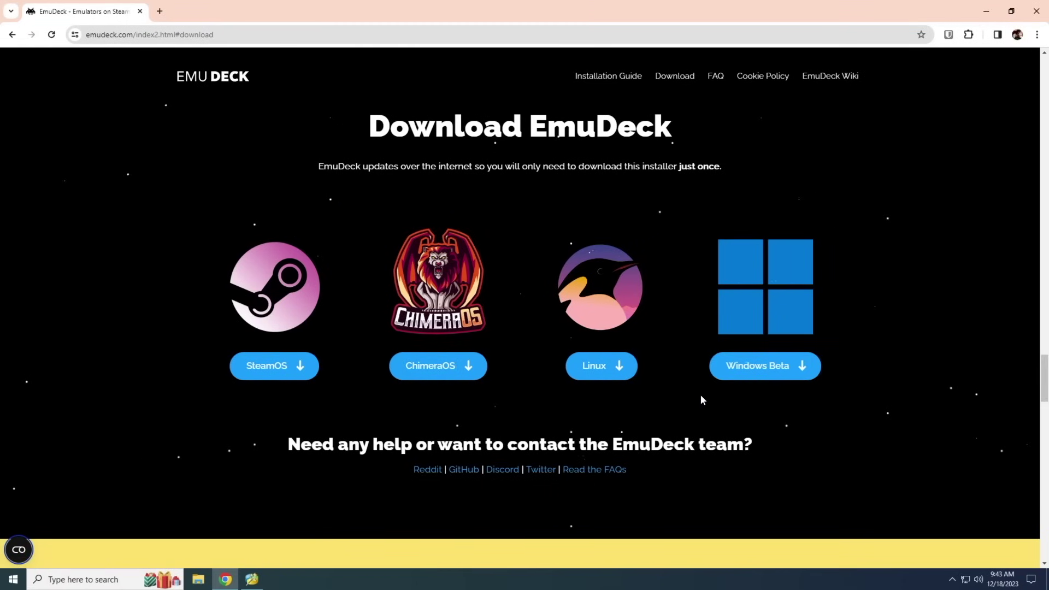
{"action": "left_click", "coordinate": [757, 375]}
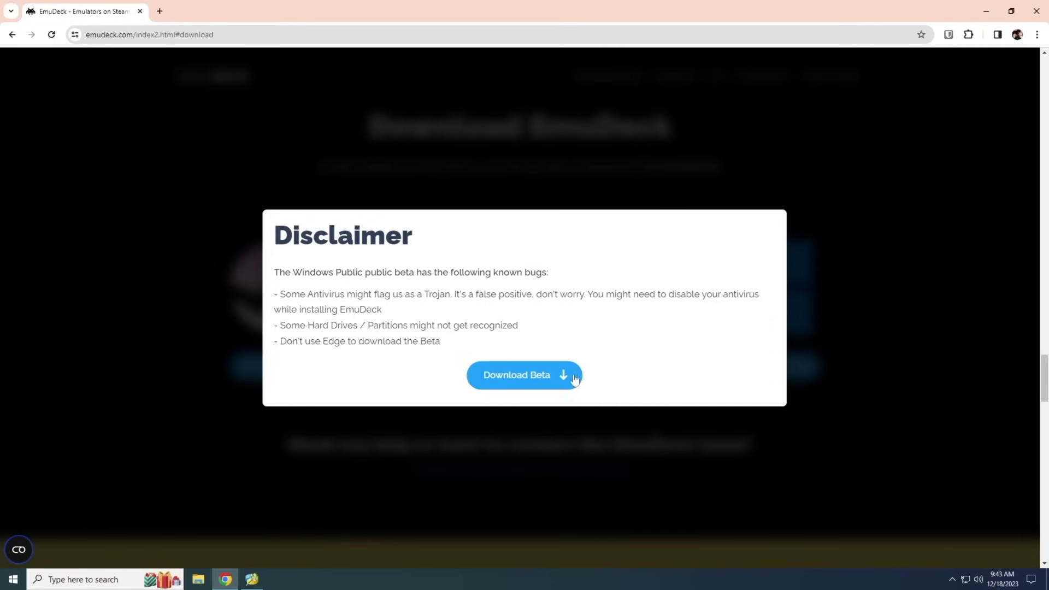
{"action": "left_click", "coordinate": [556, 380]}
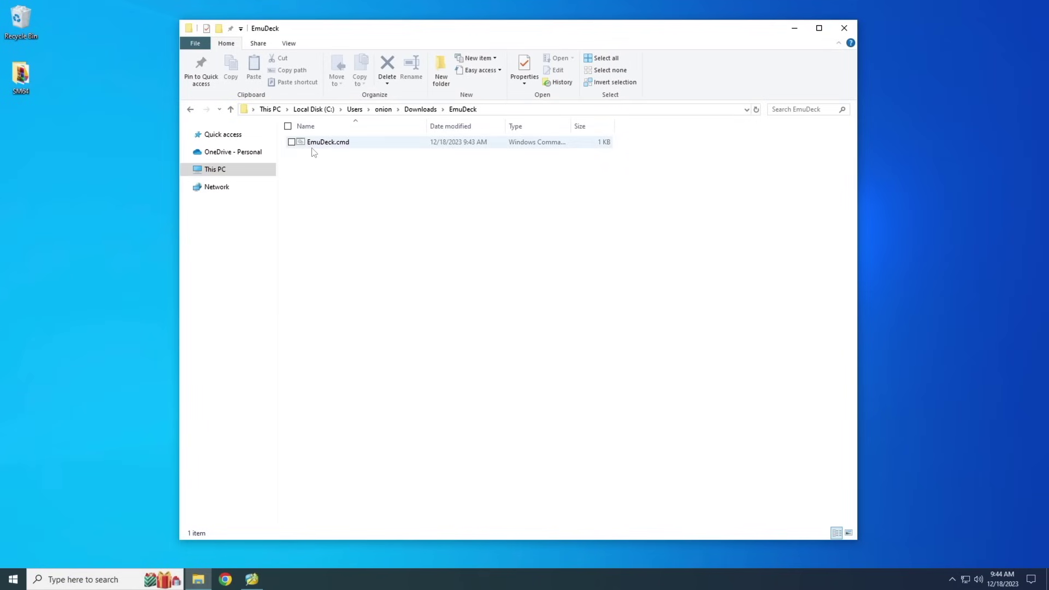
- Run EmuDeck.cmd past SmartScreen, accepting the slow DNS warning and the PowerShell UAC prompt
{"action": "double_click", "coordinate": [380, 145]}
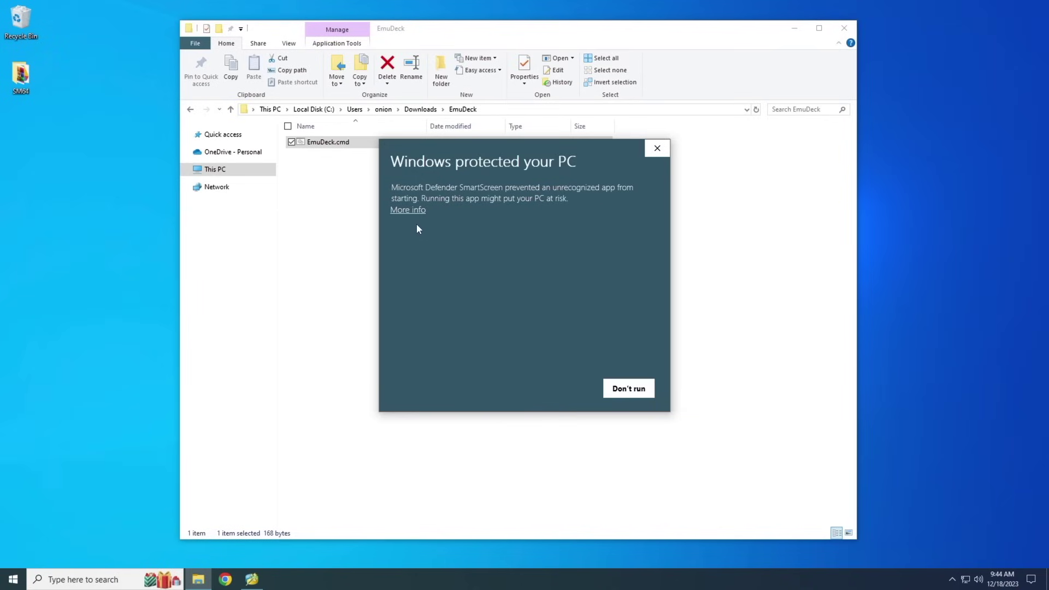
{"action": "left_click", "coordinate": [406, 212]}
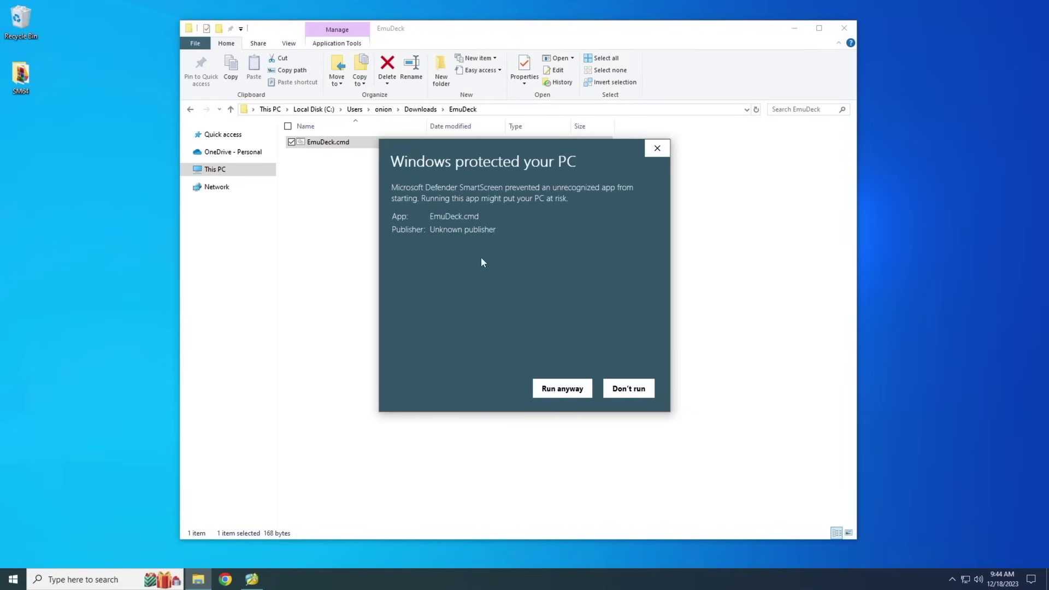
{"action": "left_click", "coordinate": [548, 388]}
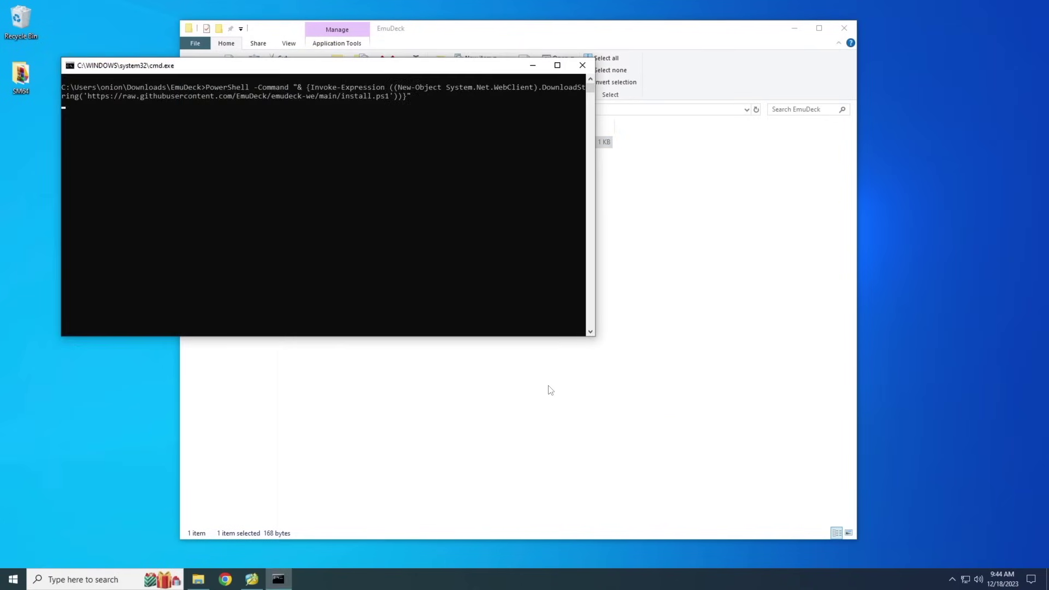
{"action": "left_click", "coordinate": [622, 327]}
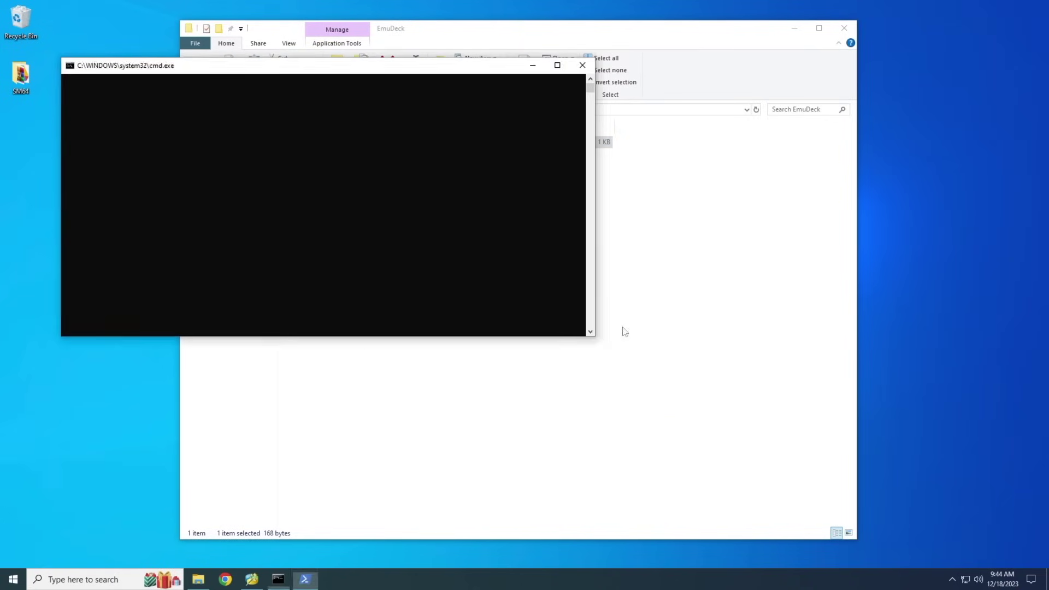
{"action": "left_click", "coordinate": [468, 359]}
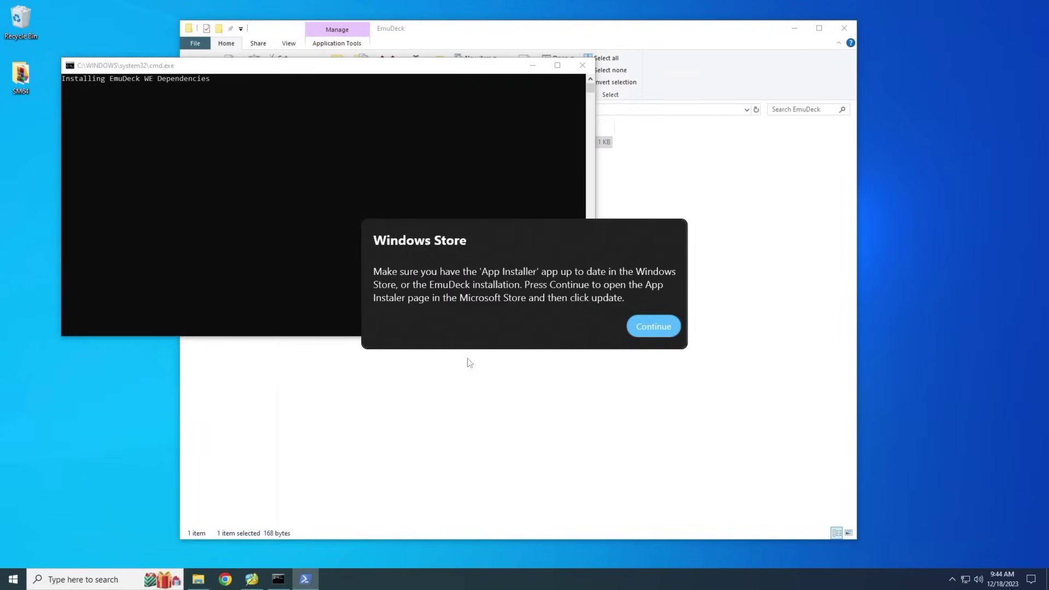
- Fetch Microsoft Store app updates and install Windows Package Manager Source (winget) 2023.1214.447.214
{"action": "left_click", "coordinate": [654, 327]}
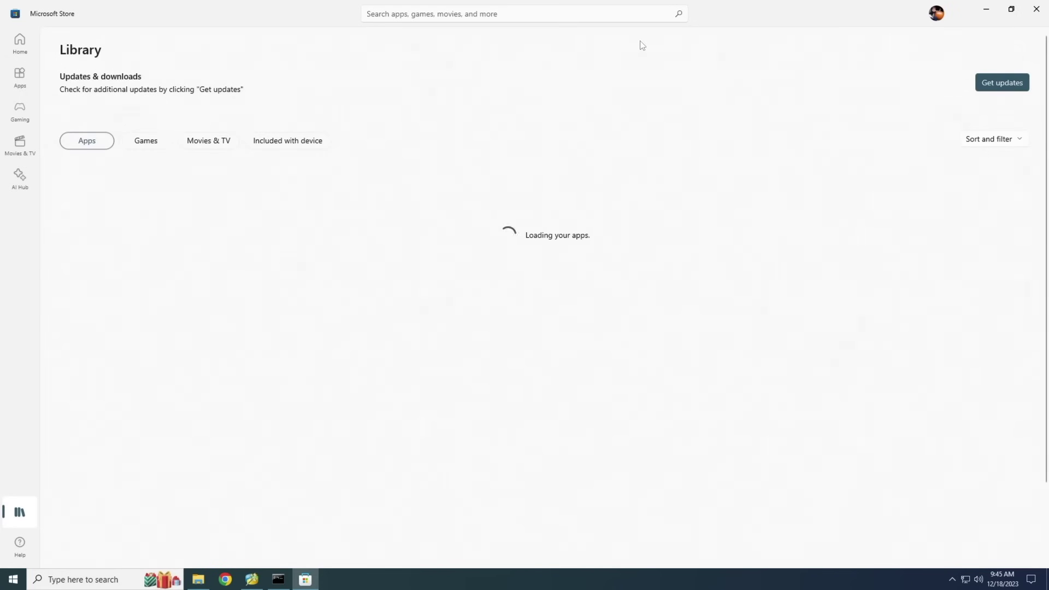
{"action": "left_click", "coordinate": [992, 80]}
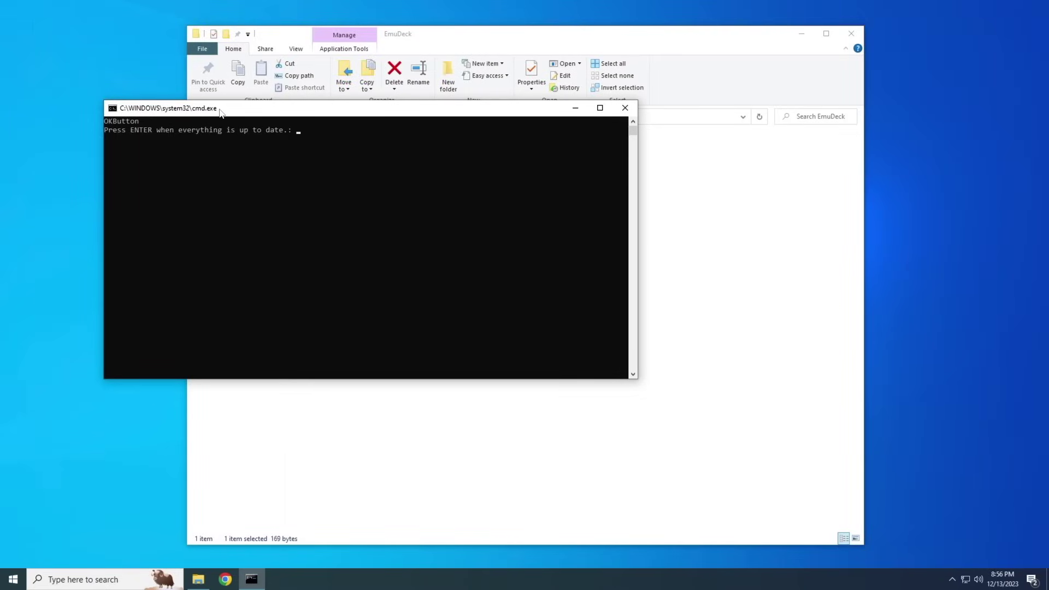
{"action": "key", "text": "Return"}
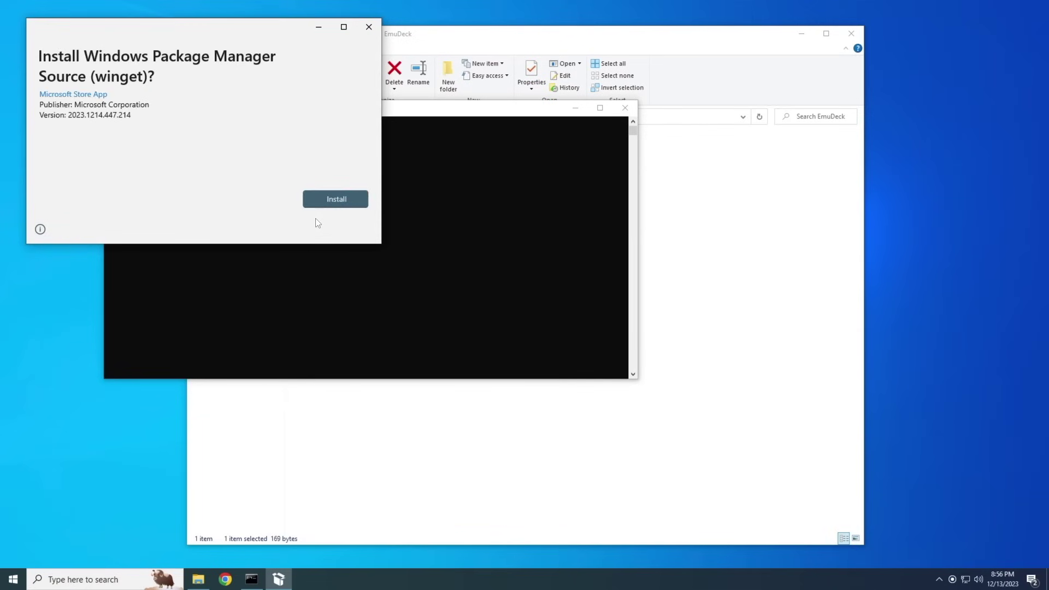
{"action": "left_click", "coordinate": [327, 195]}
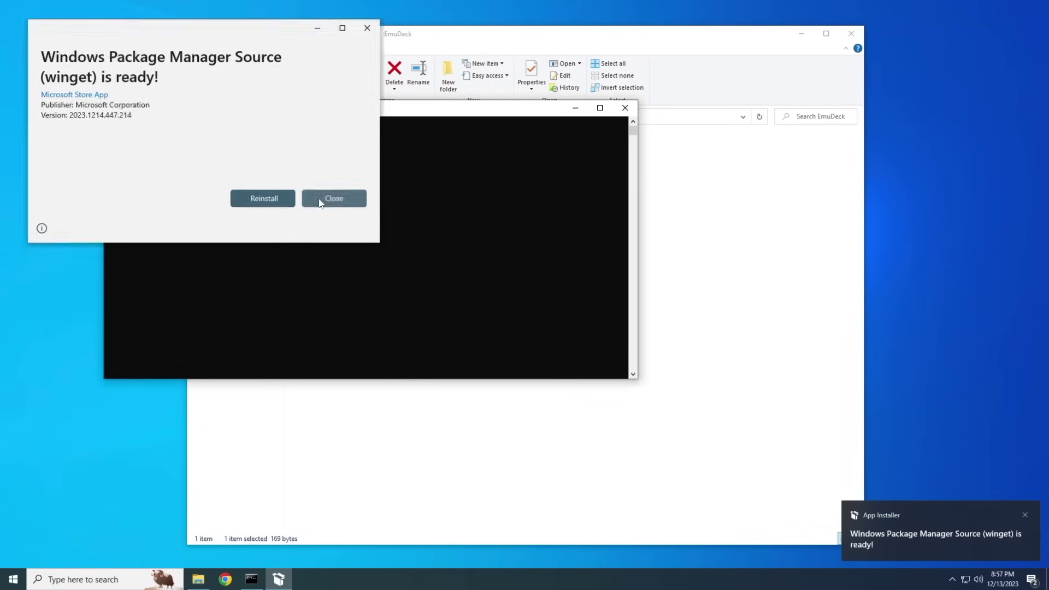
{"action": "left_click", "coordinate": [321, 200]}
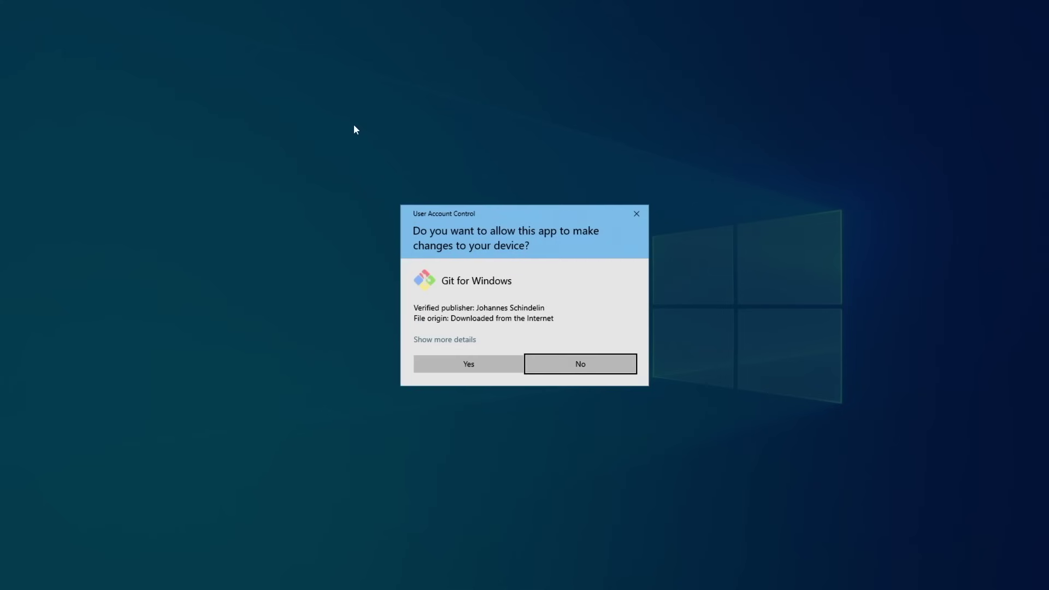
- Approve the User Account Control prompt so Git for Windows can install
{"action": "left_click", "coordinate": [467, 364]}
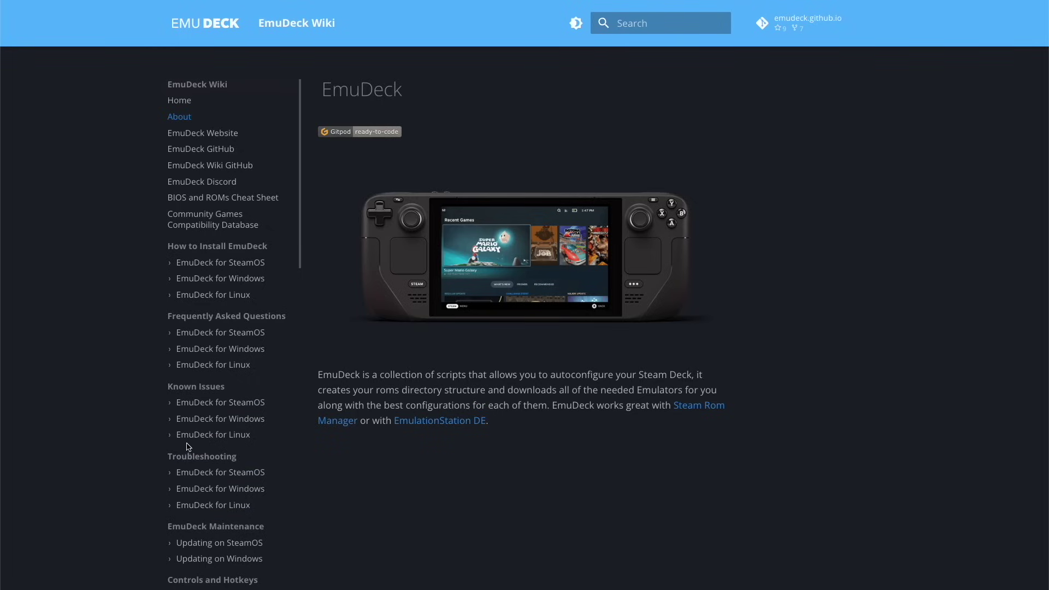
- Open the Windows known issues page and jump to its Installation Issues section
{"action": "left_click", "coordinate": [199, 421]}
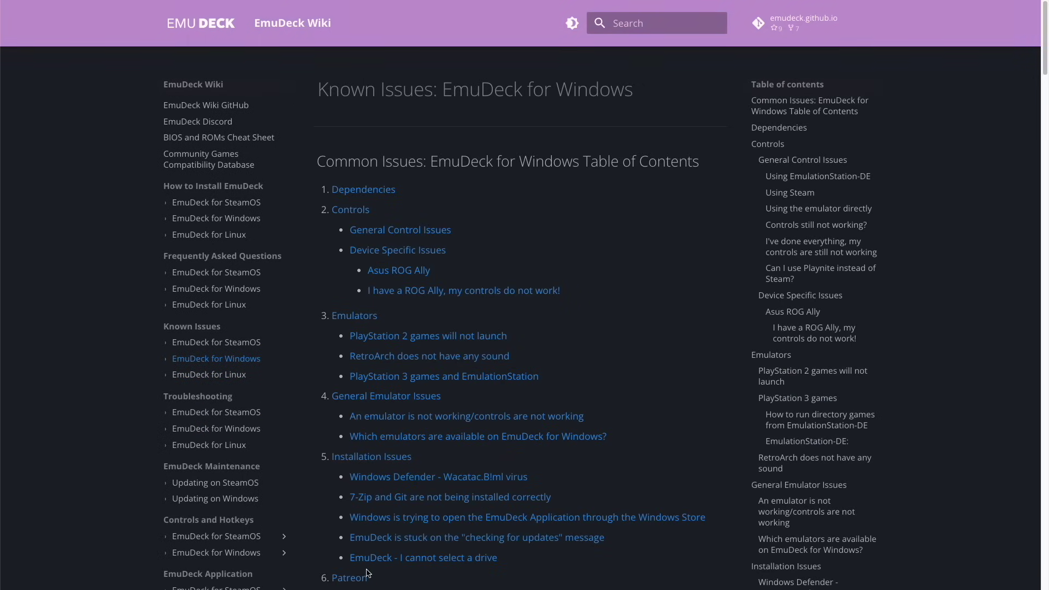
{"action": "left_click", "coordinate": [371, 463]}
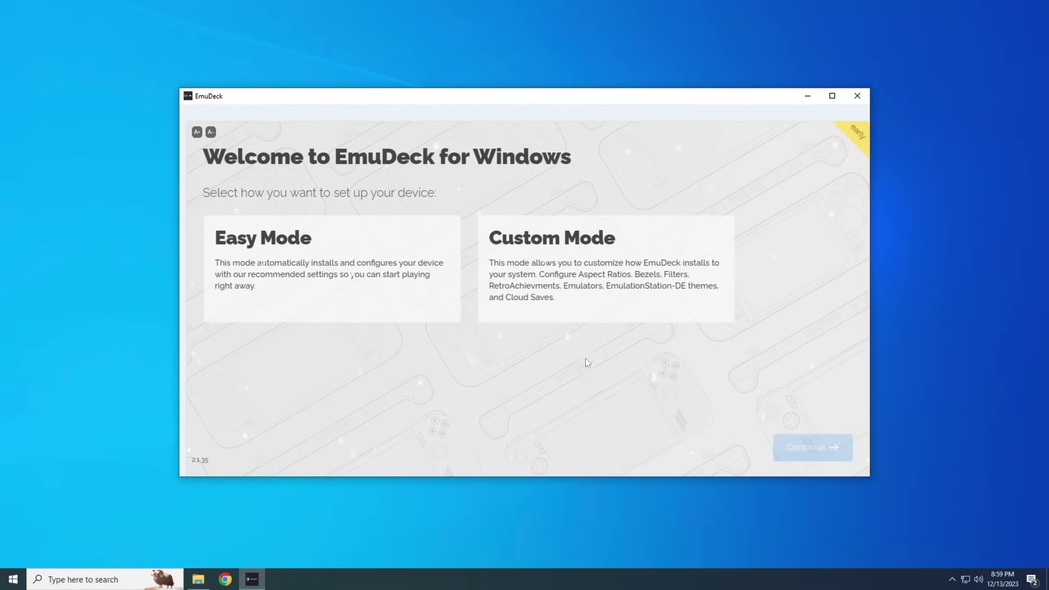
- Choose Custom Mode and place the Emulation folder on the D:\ drive
{"action": "left_click", "coordinate": [587, 300]}
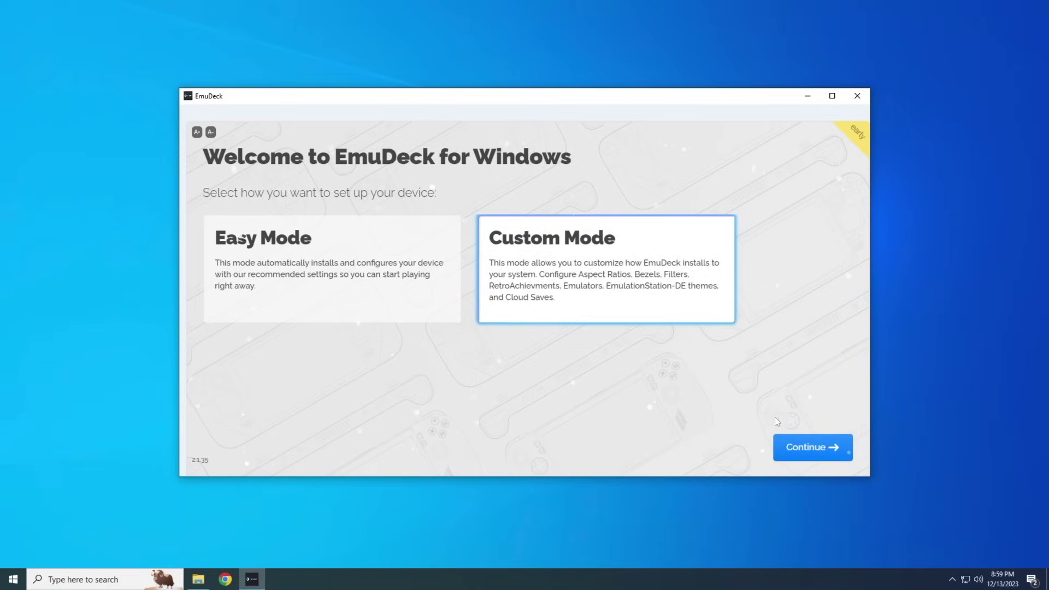
{"action": "left_click", "coordinate": [799, 446]}
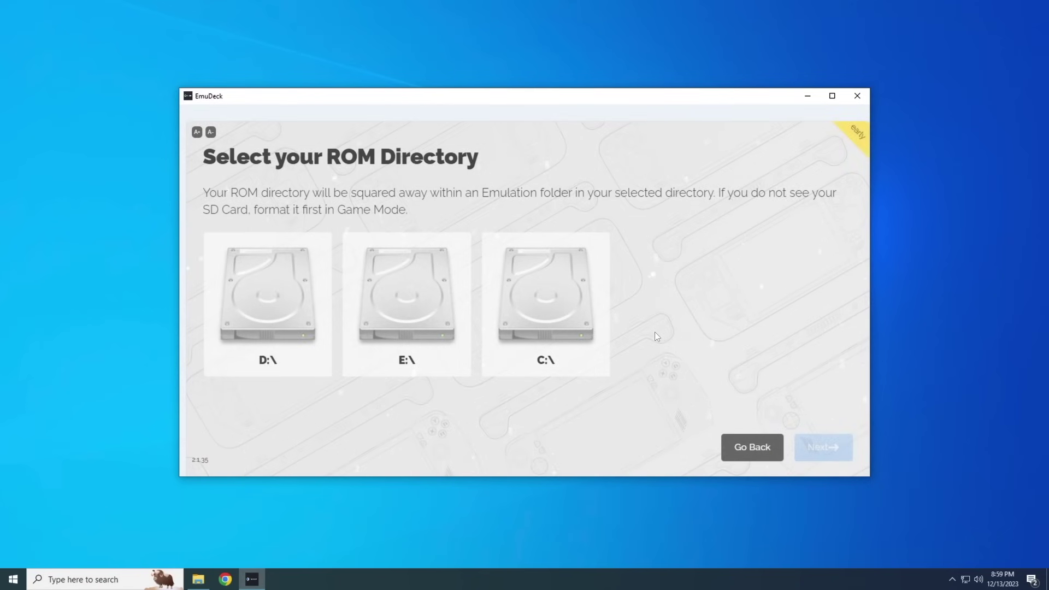
{"action": "left_click", "coordinate": [283, 303]}
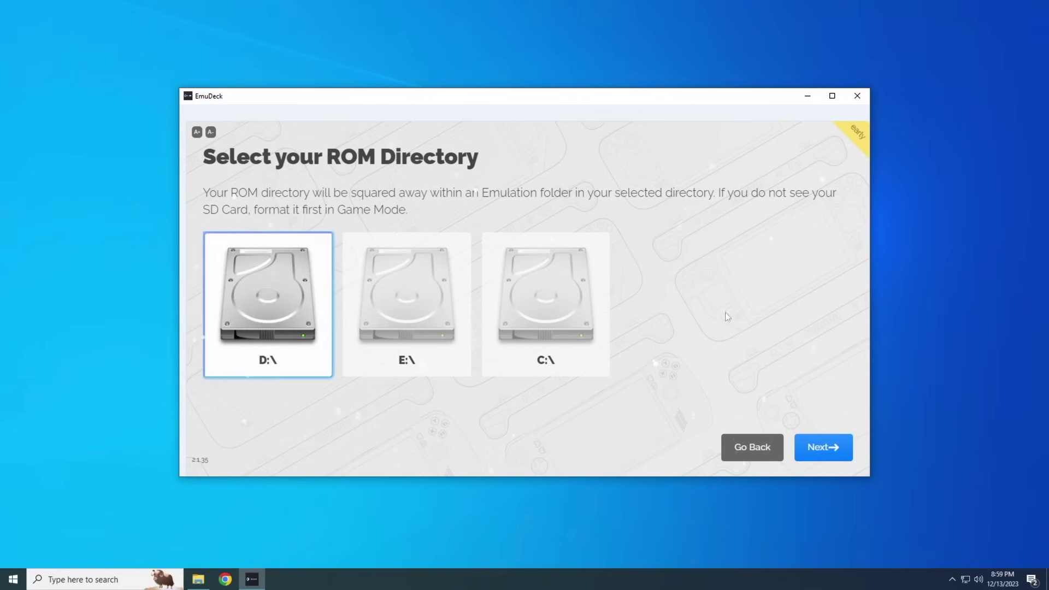
{"action": "left_click", "coordinate": [832, 445]}
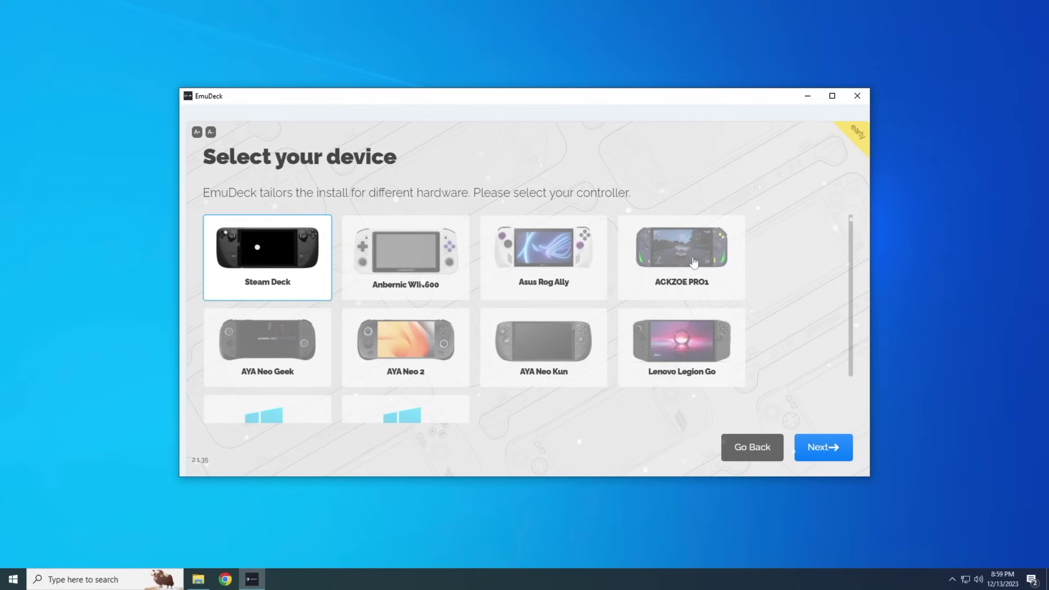
- Set the target device to Windows PC and continue to emulator selection
{"action": "scroll", "coordinate": [789, 265], "scroll_direction": "down", "scroll_amount": 1}
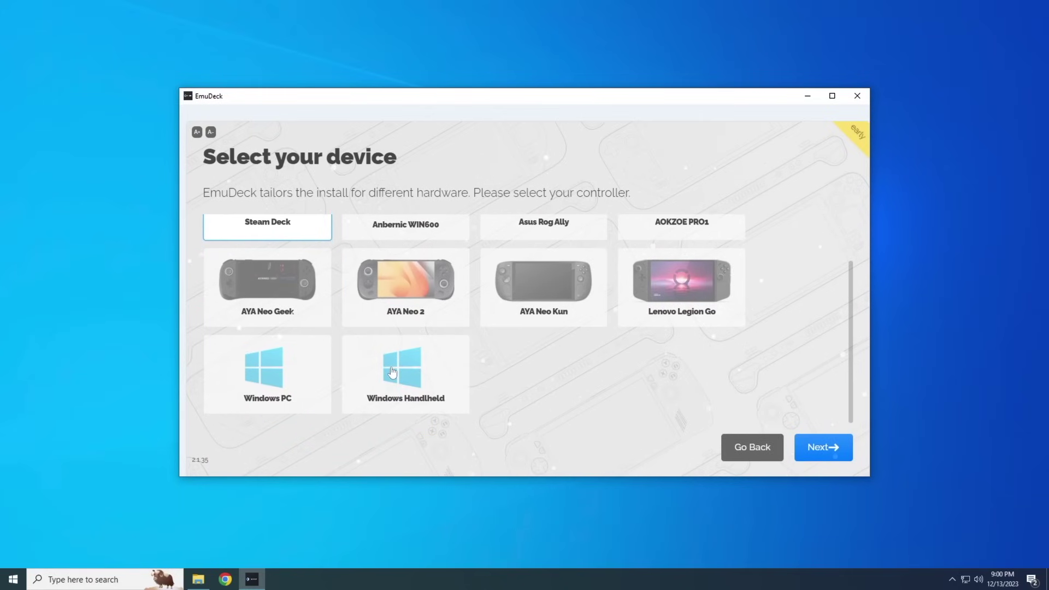
{"action": "left_click", "coordinate": [242, 385]}
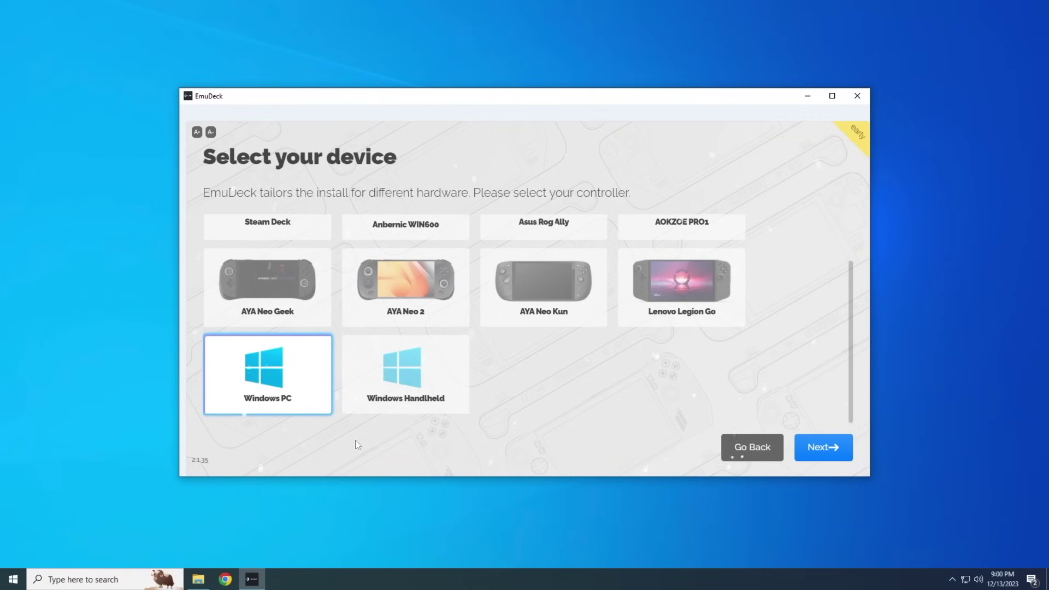
{"action": "left_click", "coordinate": [806, 448]}
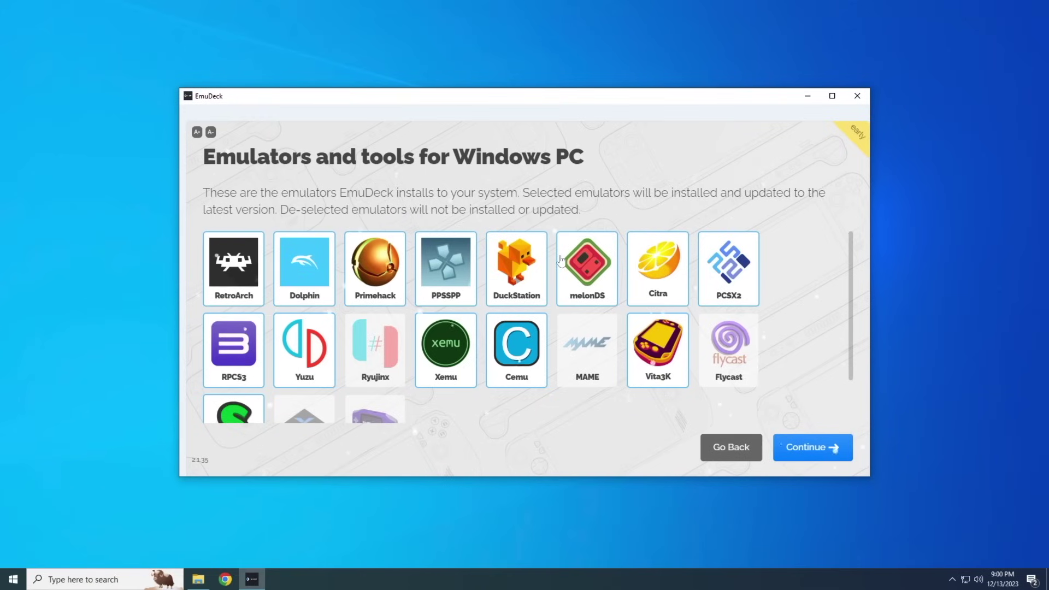
- Deselect melonDS and ScummVM, add Xenia, and keep the default emulator configurations
{"action": "left_click", "coordinate": [589, 275]}
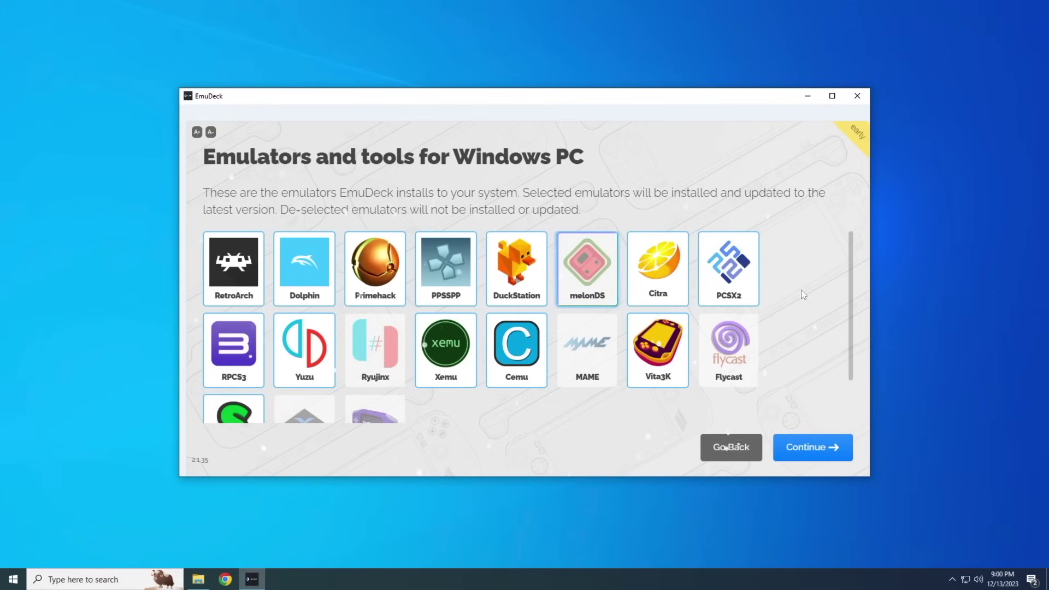
{"action": "scroll", "coordinate": [801, 291], "scroll_direction": "down", "scroll_amount": 1}
{"action": "left_click", "coordinate": [225, 378]}
{"action": "left_click", "coordinate": [304, 377]}
{"action": "scroll", "coordinate": [791, 310], "scroll_direction": "up", "scroll_amount": 1}
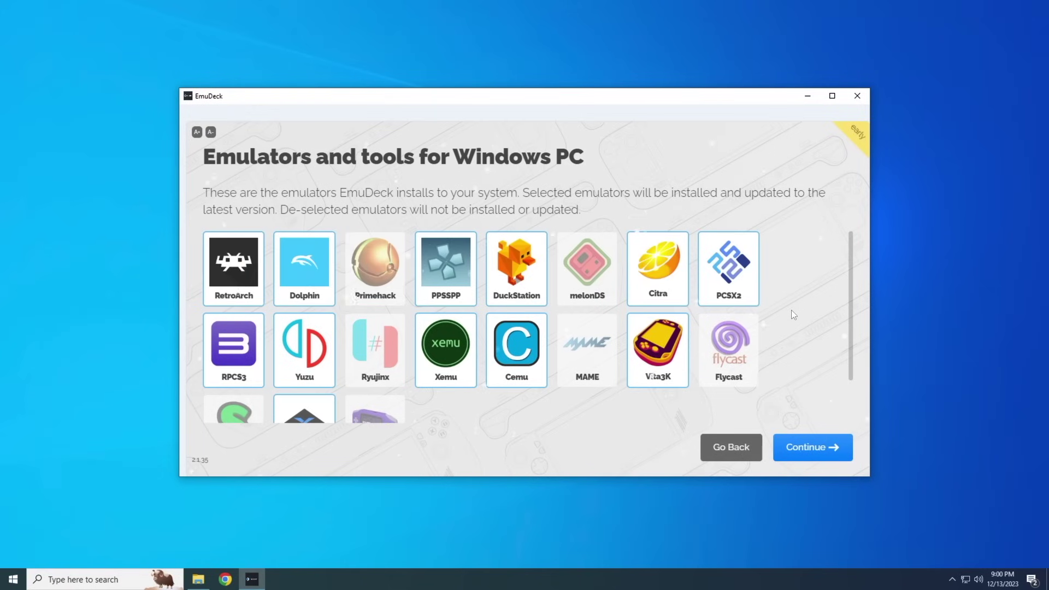
{"action": "left_click", "coordinate": [795, 450]}
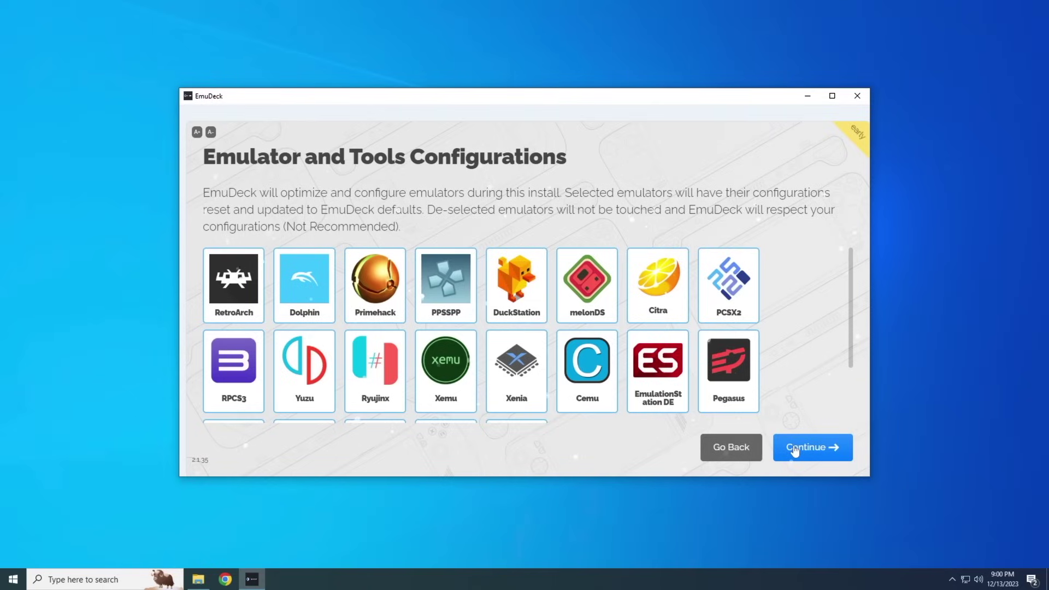
{"action": "left_click", "coordinate": [795, 450]}
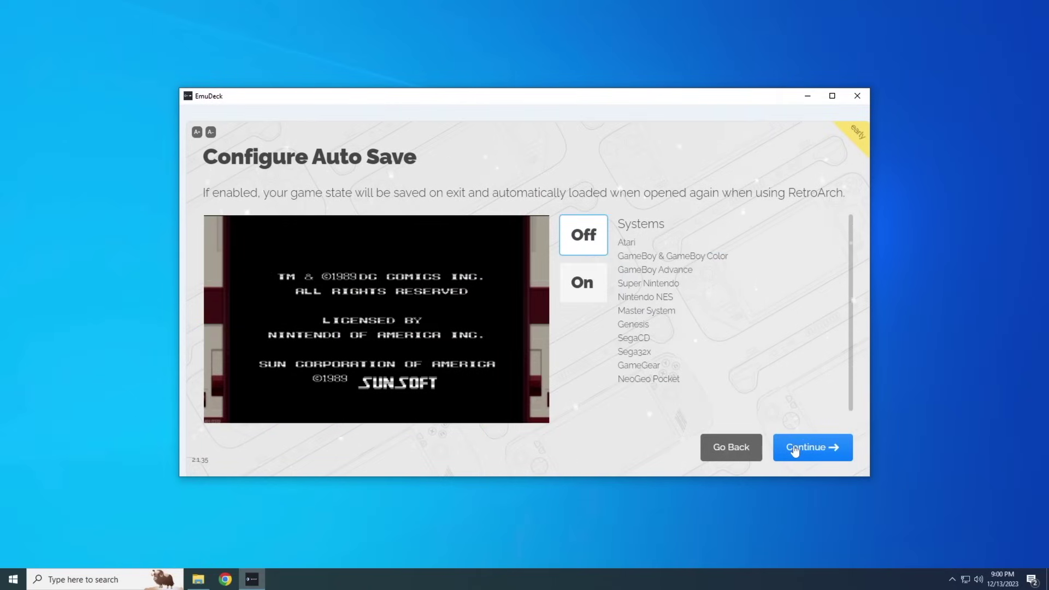
- Leave auto save set to Off
{"action": "left_click", "coordinate": [592, 285]}
{"action": "left_click", "coordinate": [586, 240]}
{"action": "left_click", "coordinate": [789, 445]}
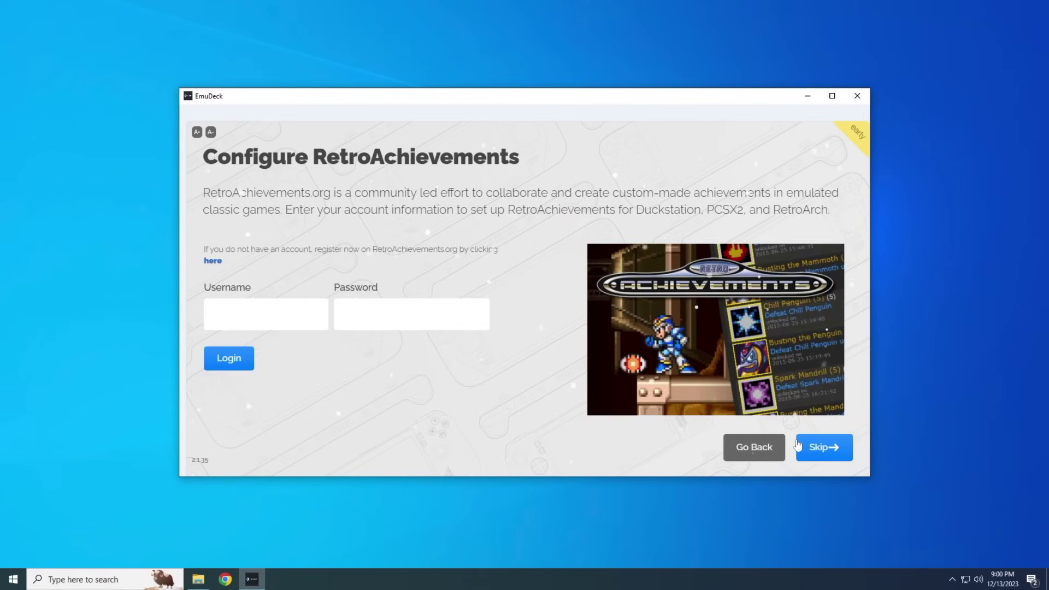
- Log in to RetroAchievements with the account username and password
{"action": "left_click", "coordinate": [239, 324]}
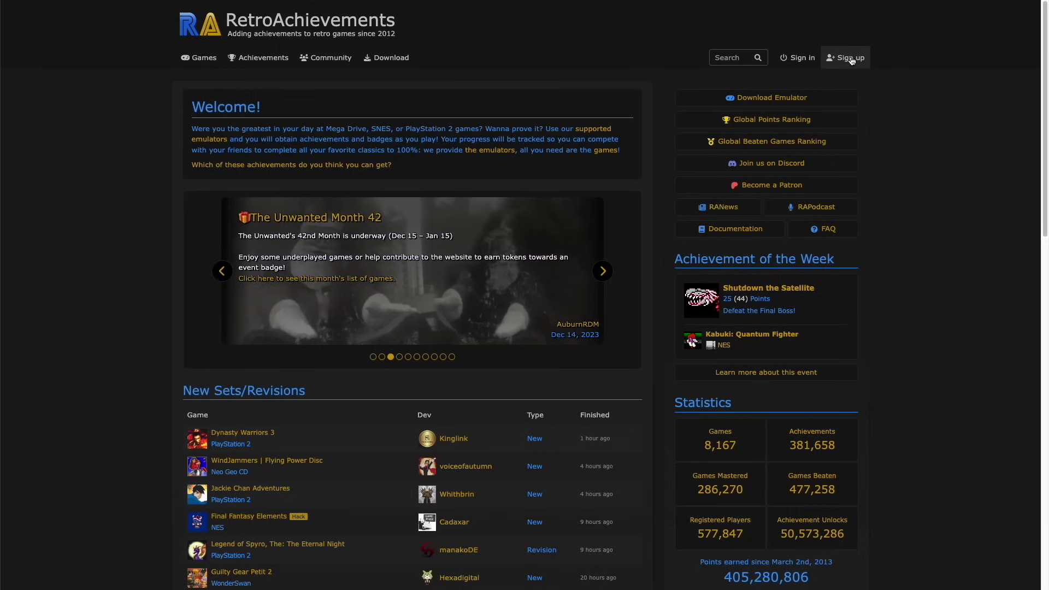
{"action": "type", "text": "c"}
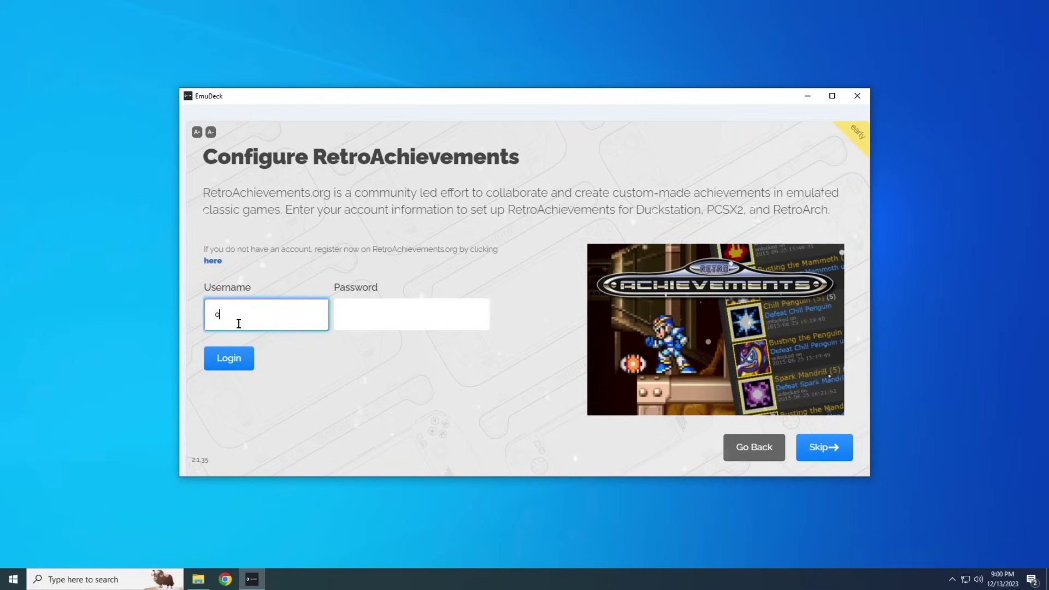
{"action": "type", "text": "nionsaregross"}
{"action": "key", "text": "Tab"}
{"action": "type", "text": "********"}
{"action": "left_click", "coordinate": [239, 363]}
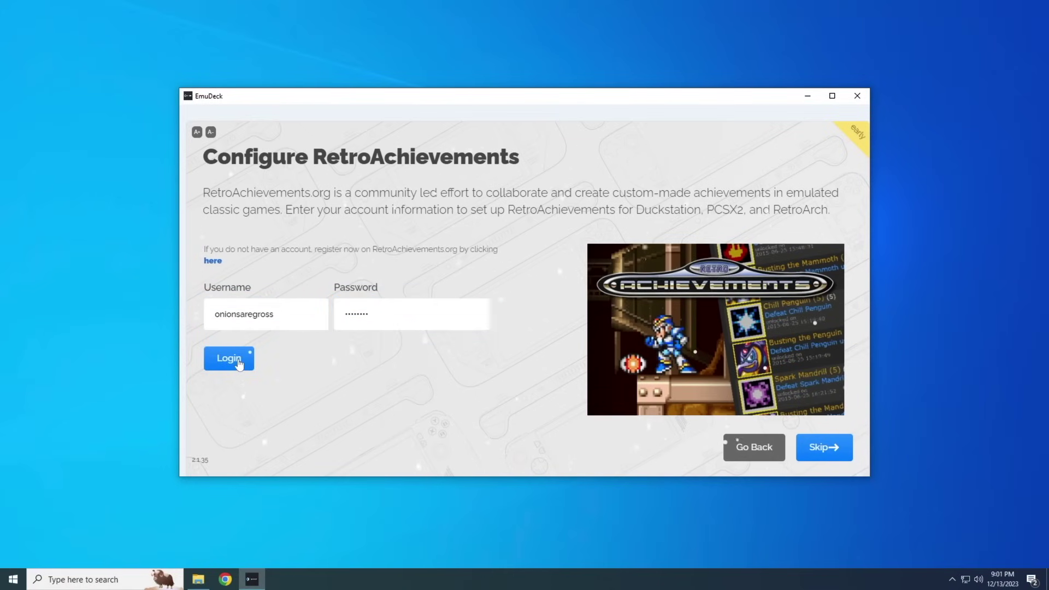
{"action": "left_click", "coordinate": [816, 448]}
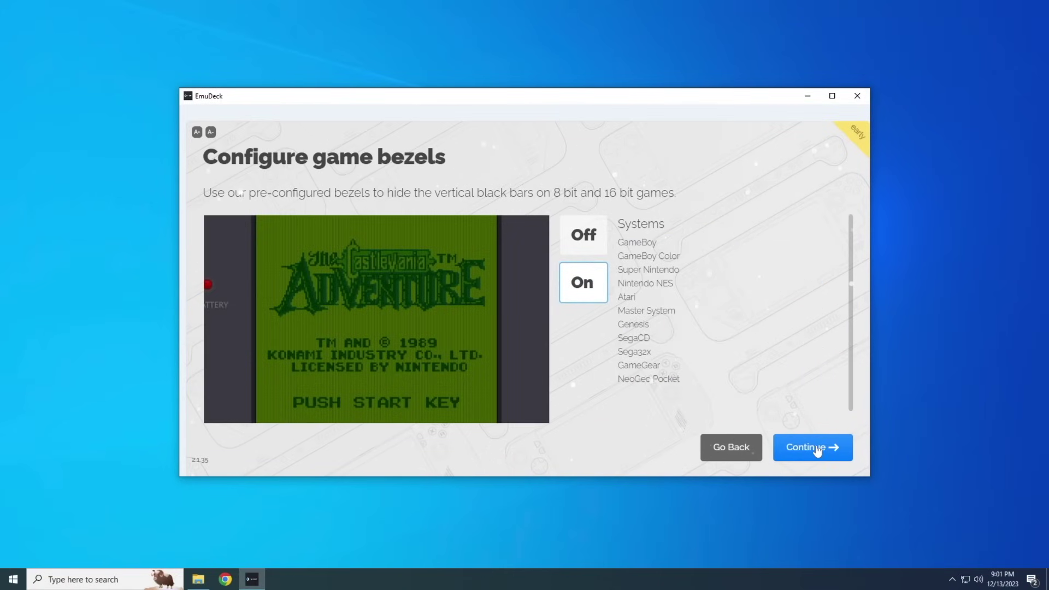
- Set game bezels to Off
{"action": "left_click", "coordinate": [598, 244]}
{"action": "left_click", "coordinate": [595, 274]}
{"action": "left_click", "coordinate": [589, 246]}
{"action": "left_click", "coordinate": [591, 279]}
{"action": "left_click", "coordinate": [585, 246]}
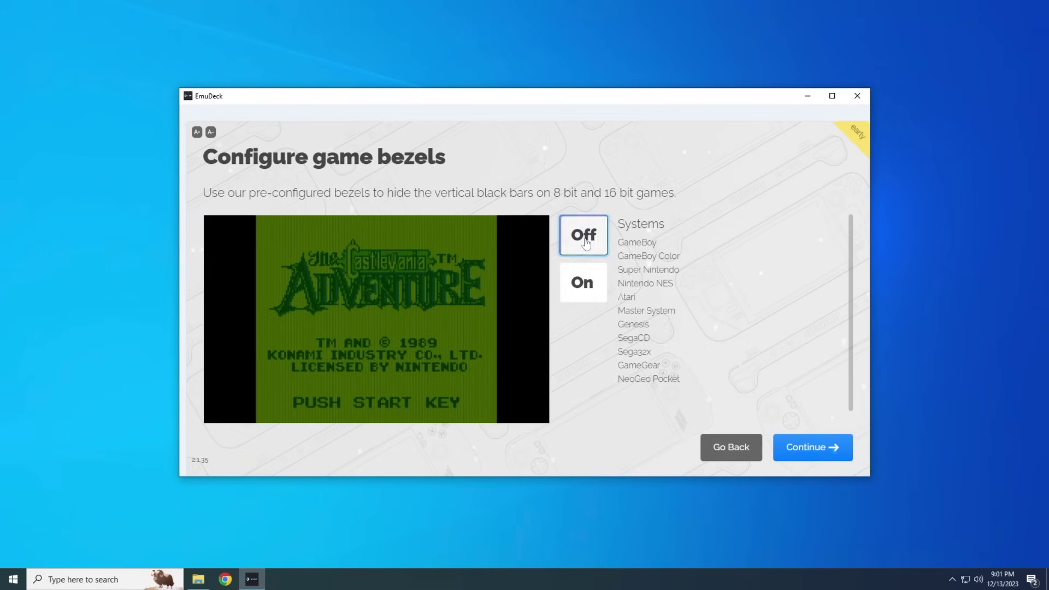
- Keep 4:3 aspect ratios for Sega, Classic Nintendo, Dreamcast/N64 and GameCube
{"action": "left_click", "coordinate": [801, 455]}
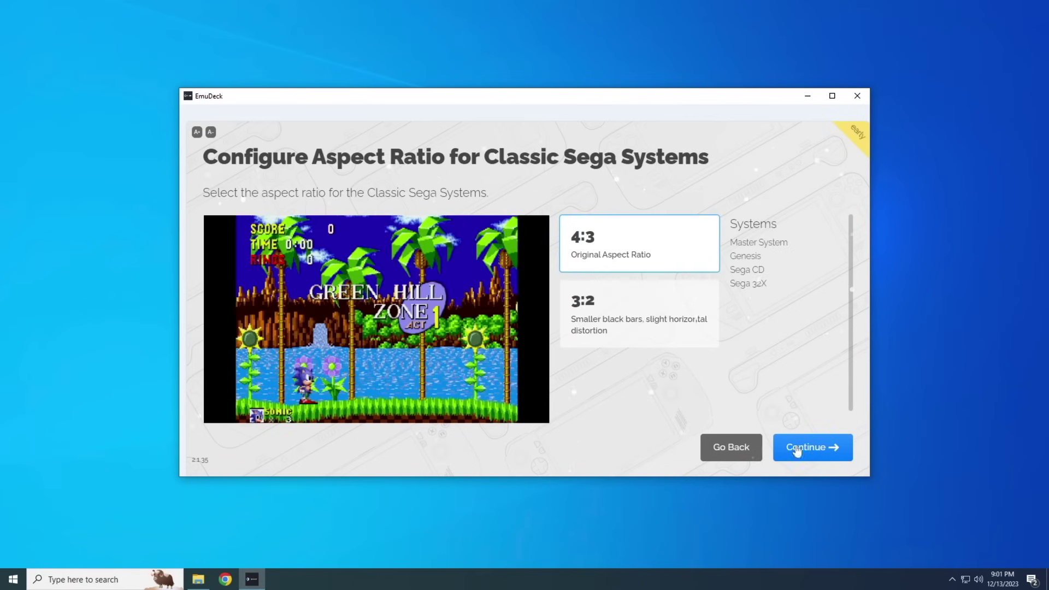
{"action": "left_click", "coordinate": [619, 318]}
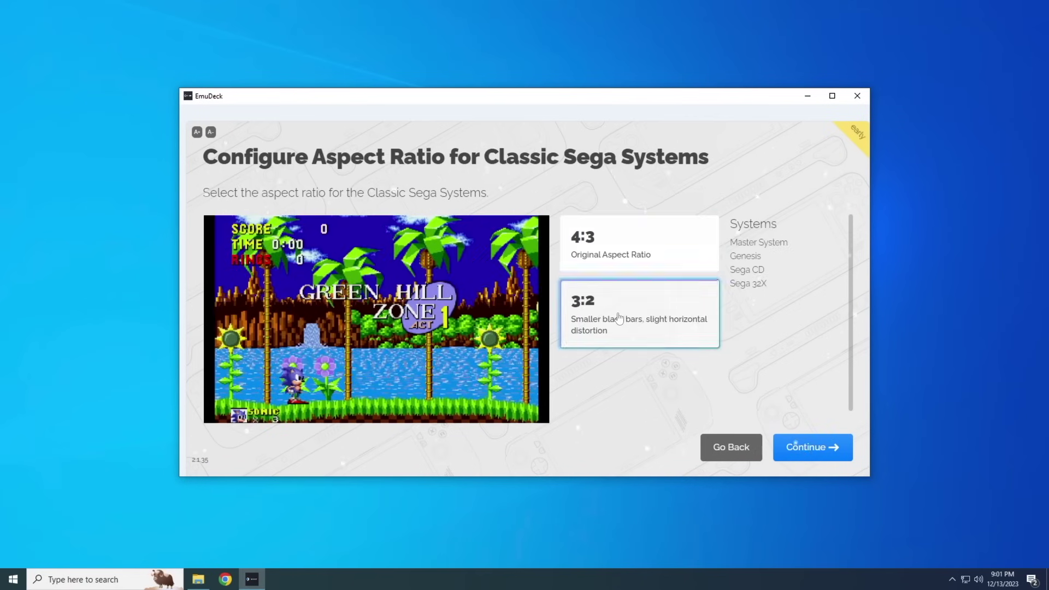
{"action": "left_click", "coordinate": [611, 259]}
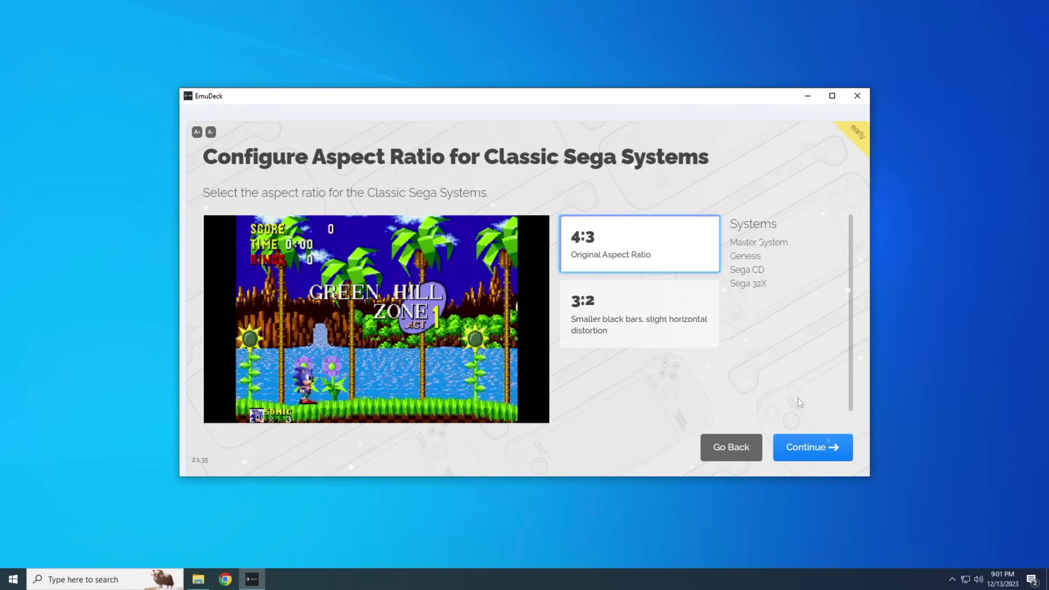
{"action": "left_click", "coordinate": [815, 453]}
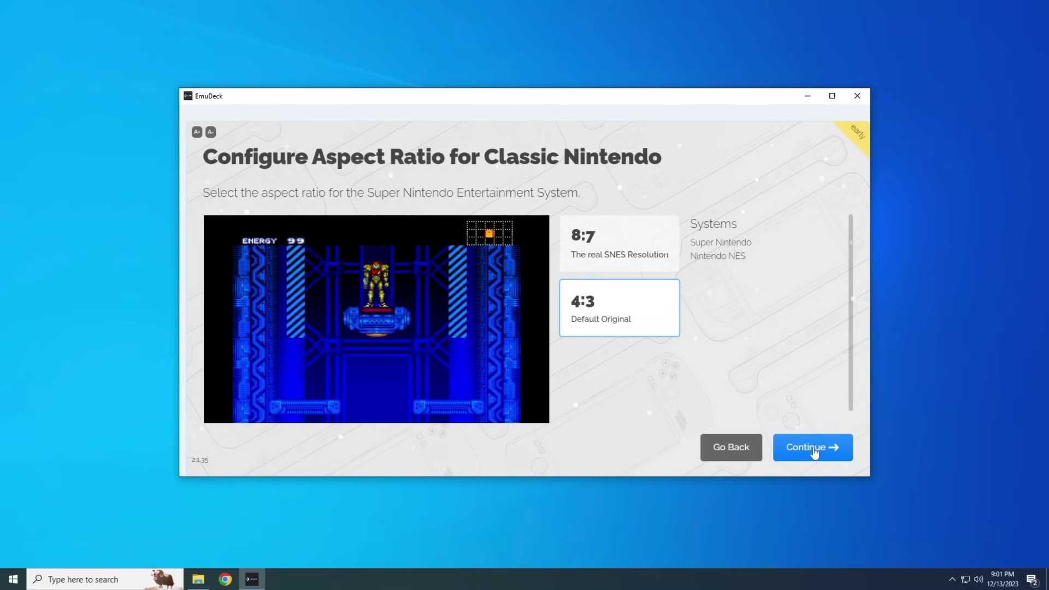
{"action": "left_click", "coordinate": [815, 453]}
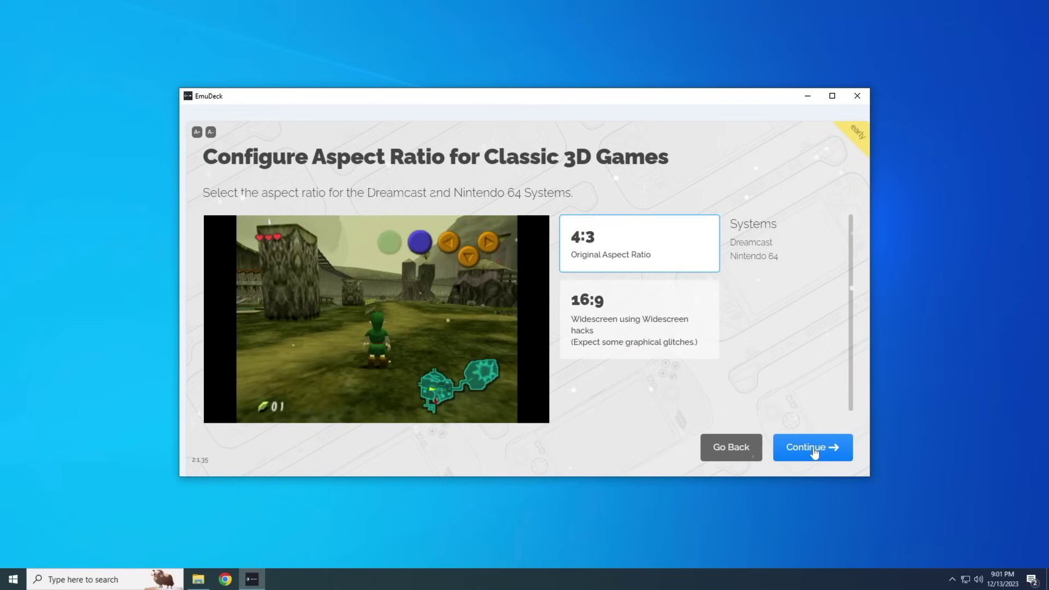
{"action": "left_click", "coordinate": [665, 315]}
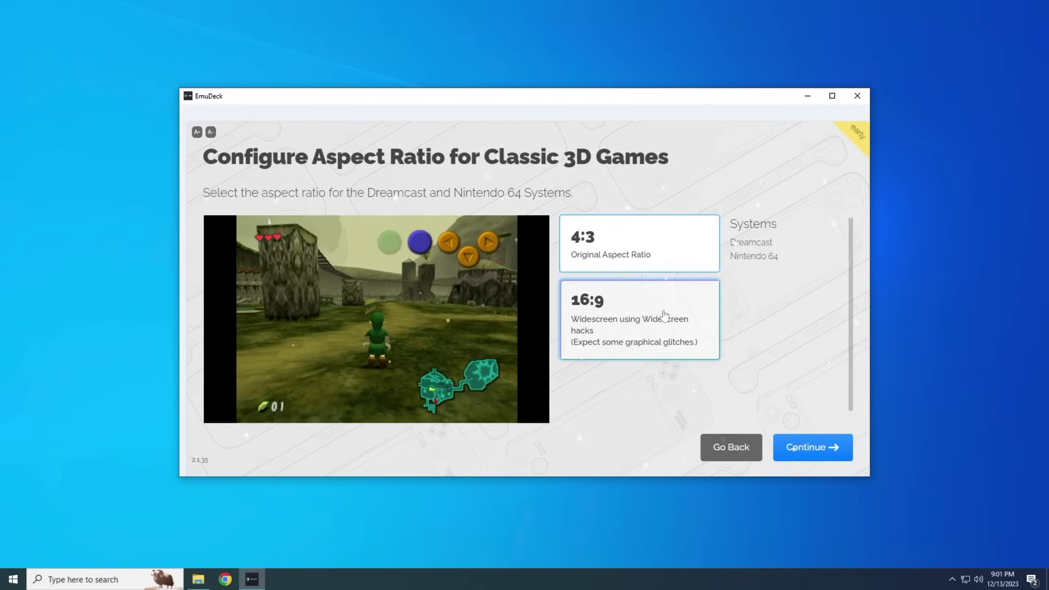
{"action": "left_click", "coordinate": [649, 258]}
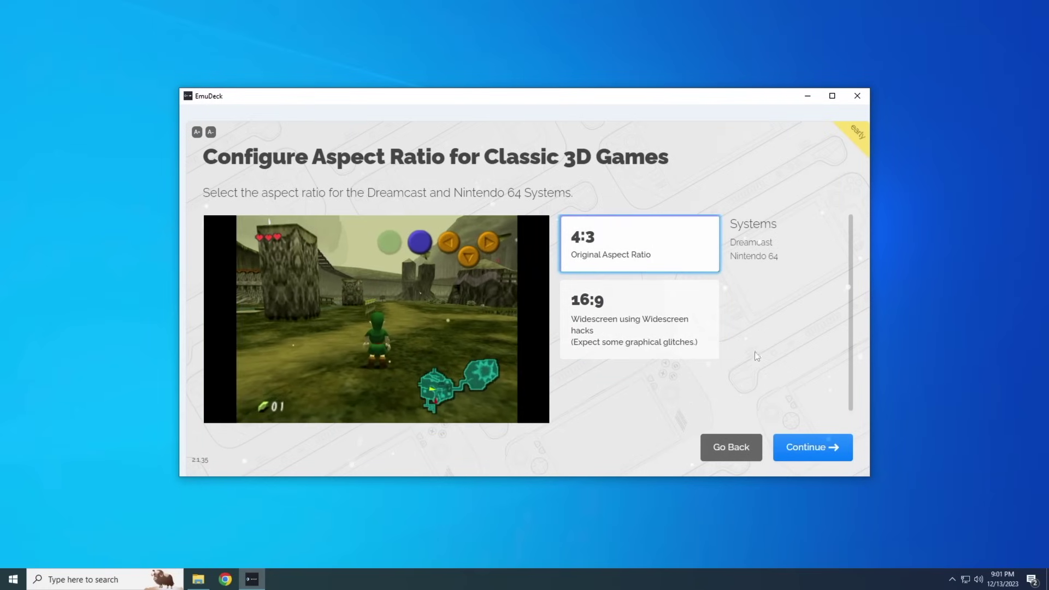
{"action": "left_click", "coordinate": [797, 453]}
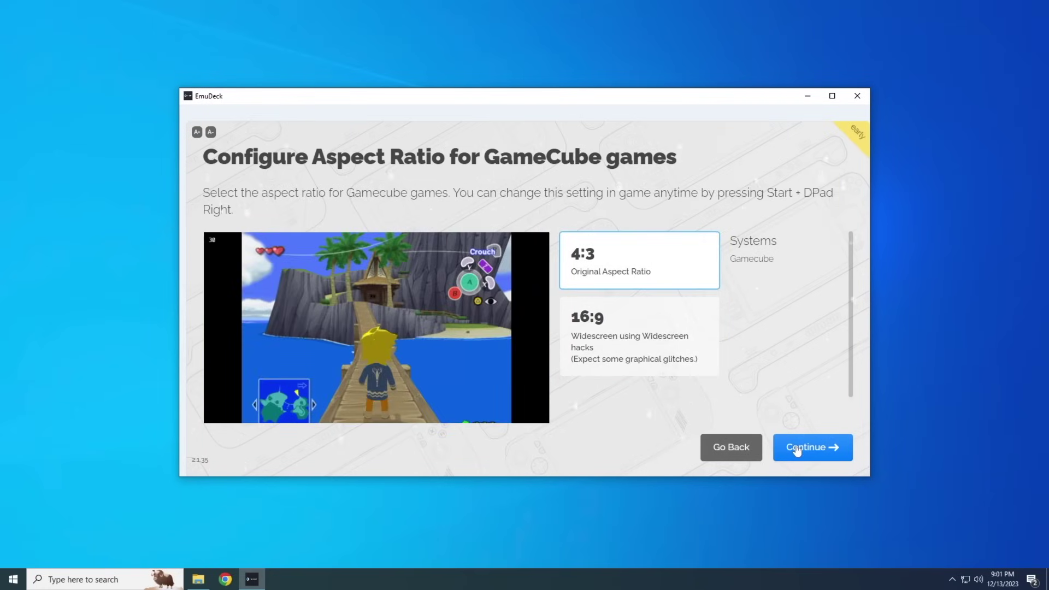
{"action": "left_click", "coordinate": [797, 449]}
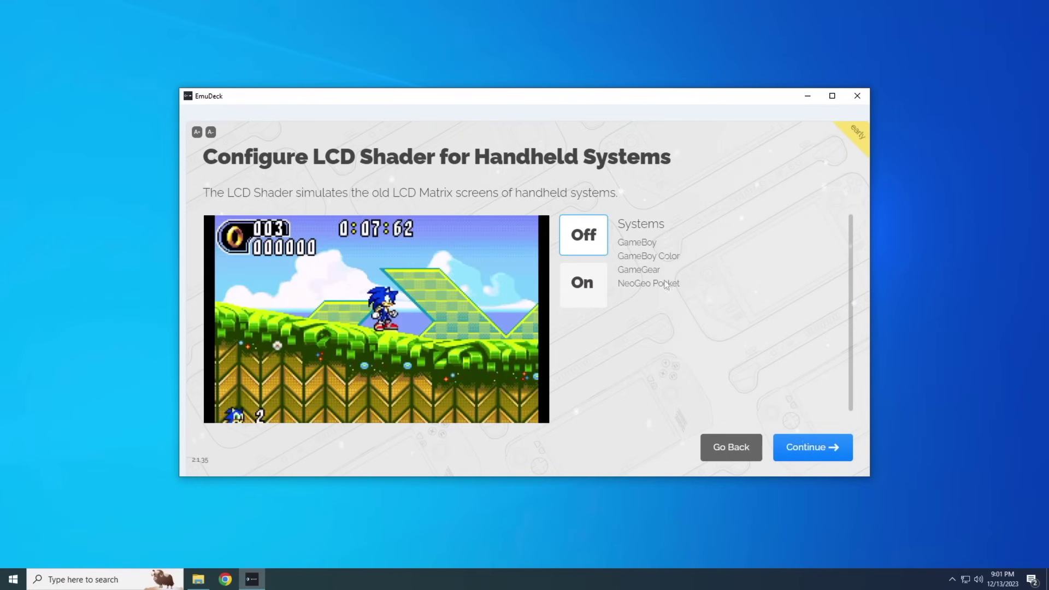
- Leave the LCD shader and the 2D and 3D CRT shaders turned off
{"action": "left_click", "coordinate": [599, 279]}
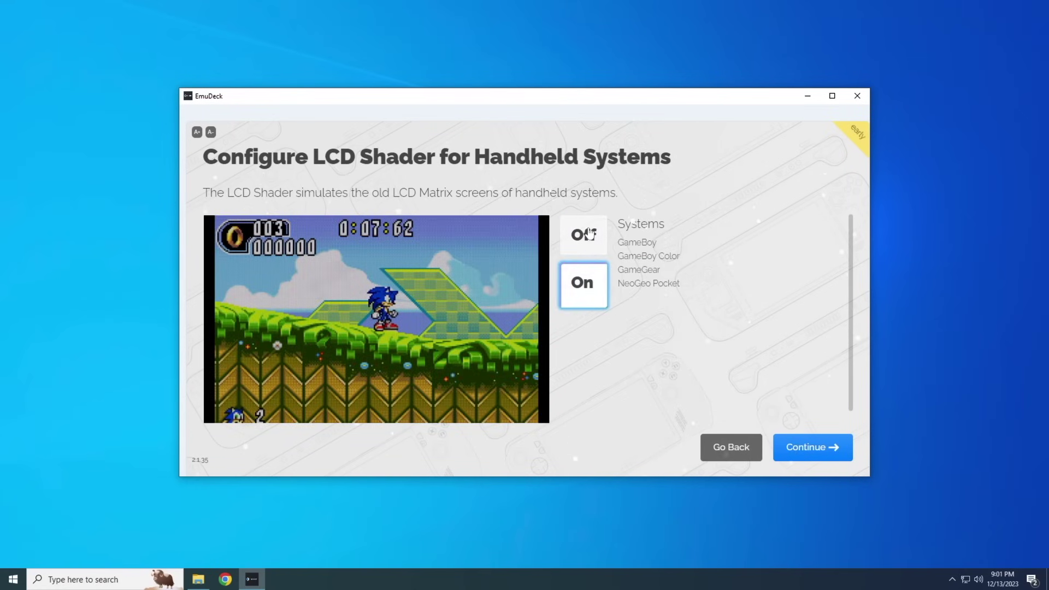
{"action": "left_click", "coordinate": [590, 234]}
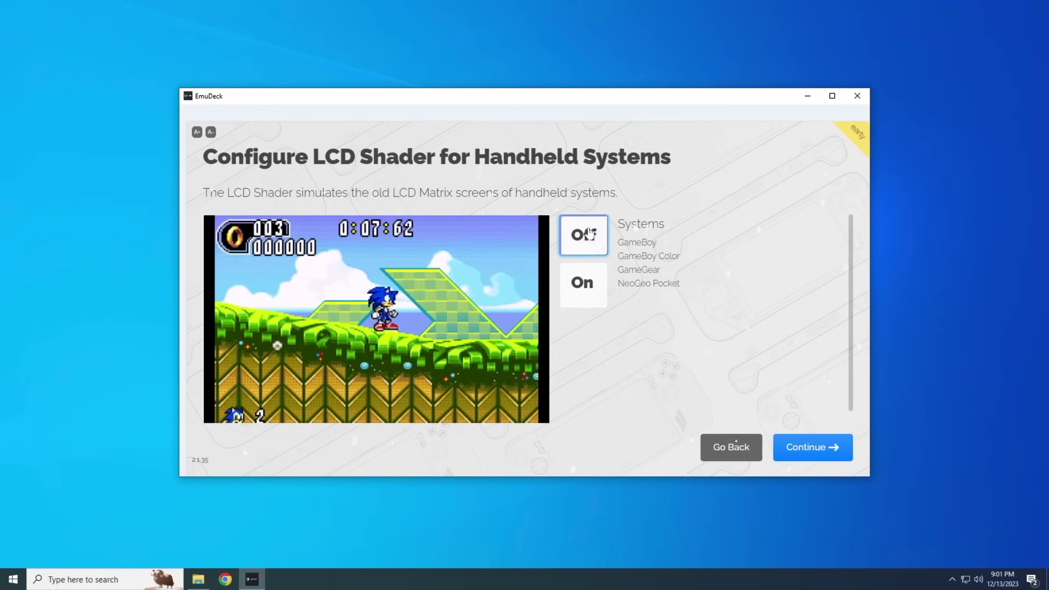
{"action": "left_click", "coordinate": [795, 443]}
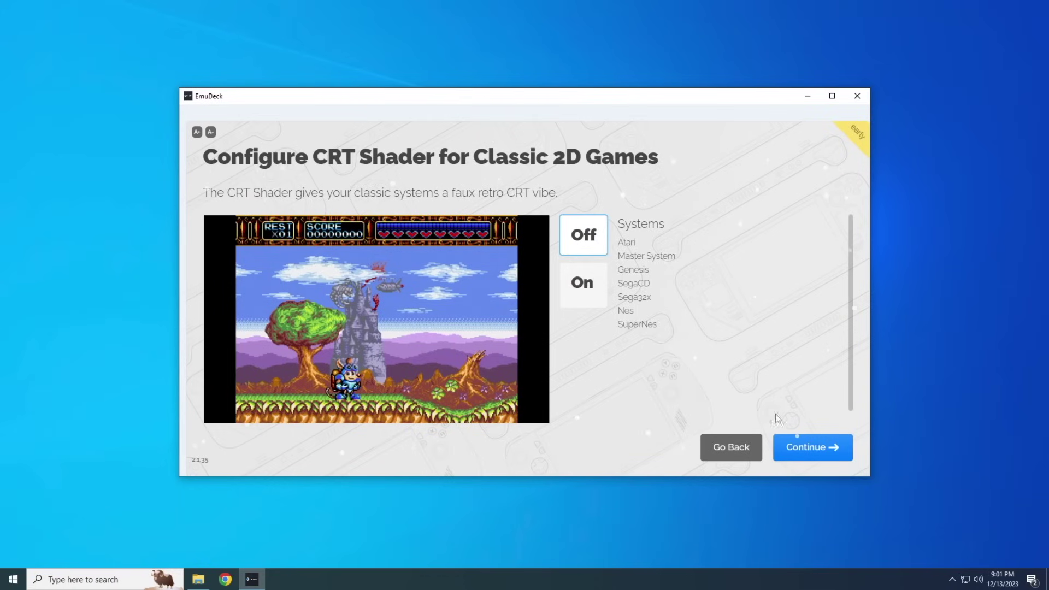
{"action": "left_click", "coordinate": [583, 280]}
{"action": "left_click", "coordinate": [581, 244]}
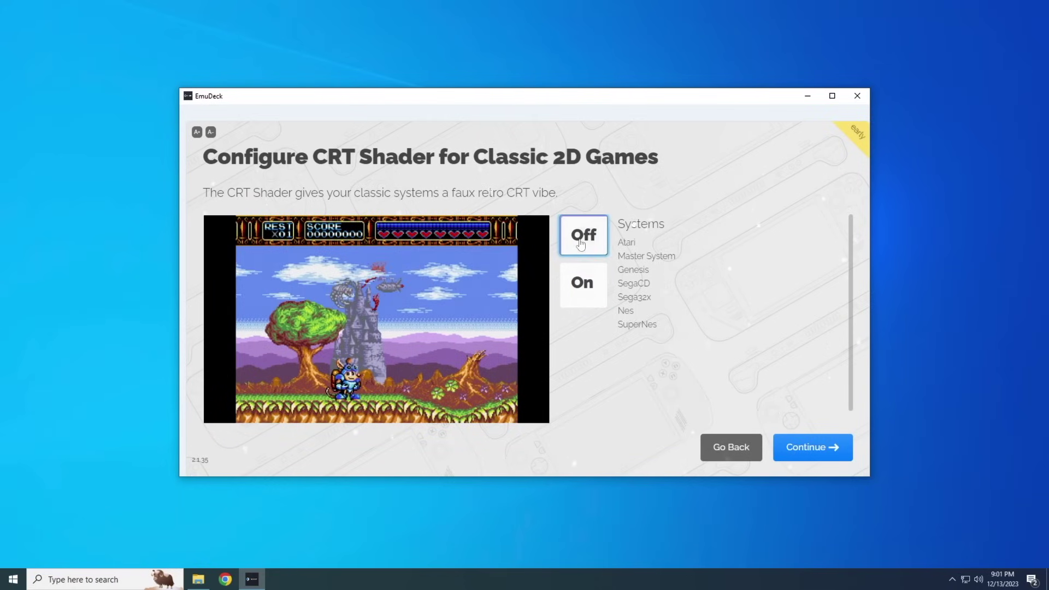
{"action": "left_click", "coordinate": [797, 455]}
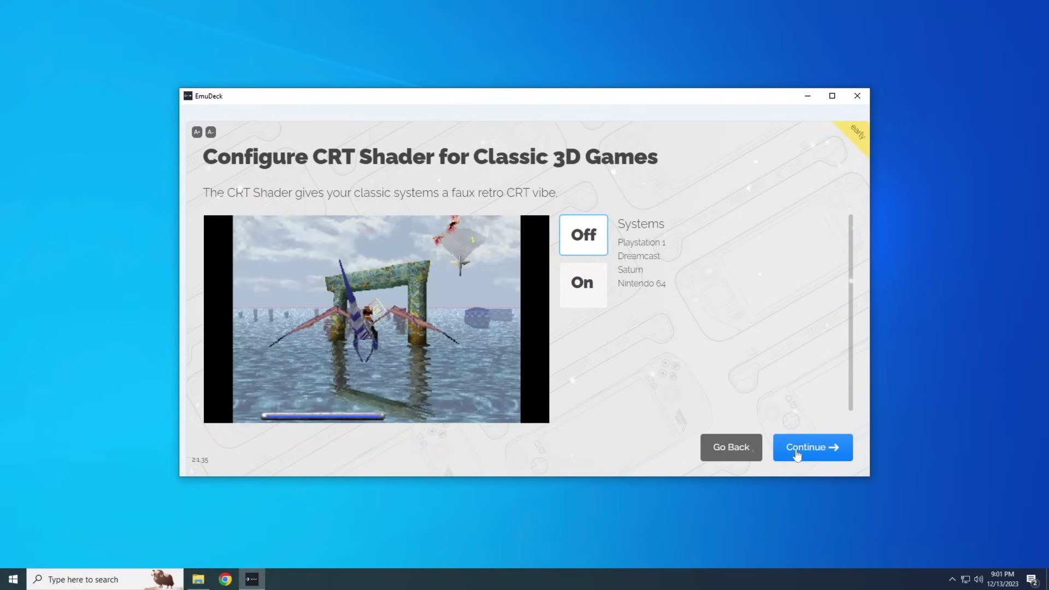
{"action": "left_click", "coordinate": [797, 455]}
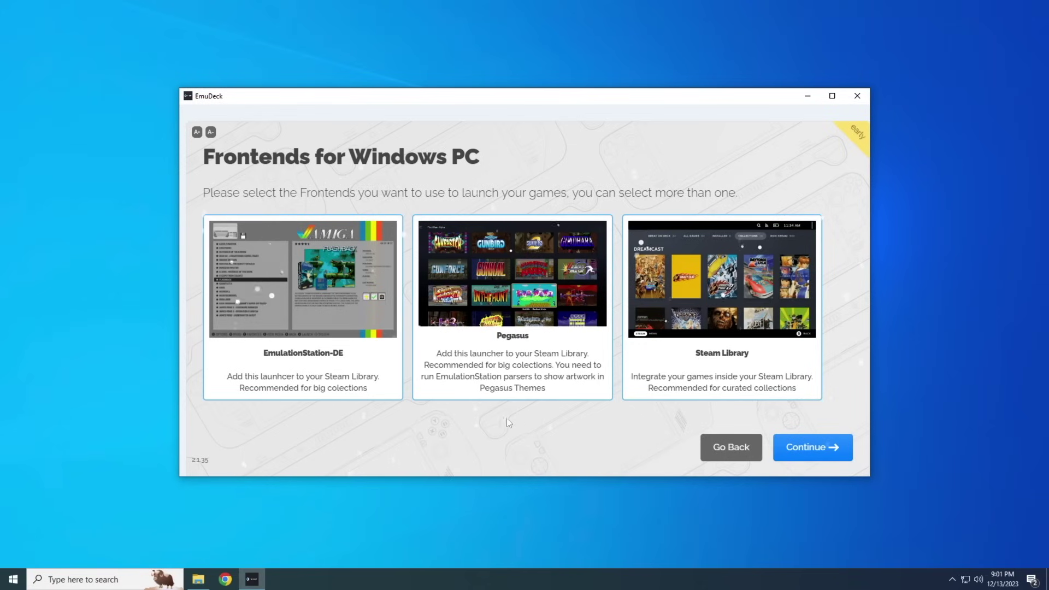
- Select EmulationStation-DE as the only frontend, leaving Pegasus unselected
{"action": "left_click", "coordinate": [326, 290]}
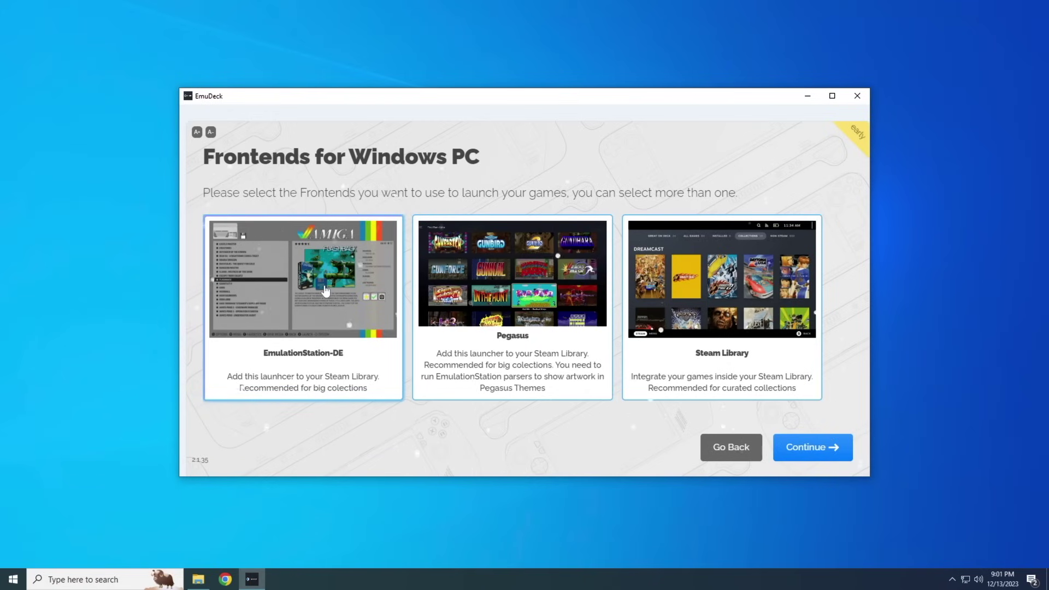
{"action": "left_click", "coordinate": [510, 286]}
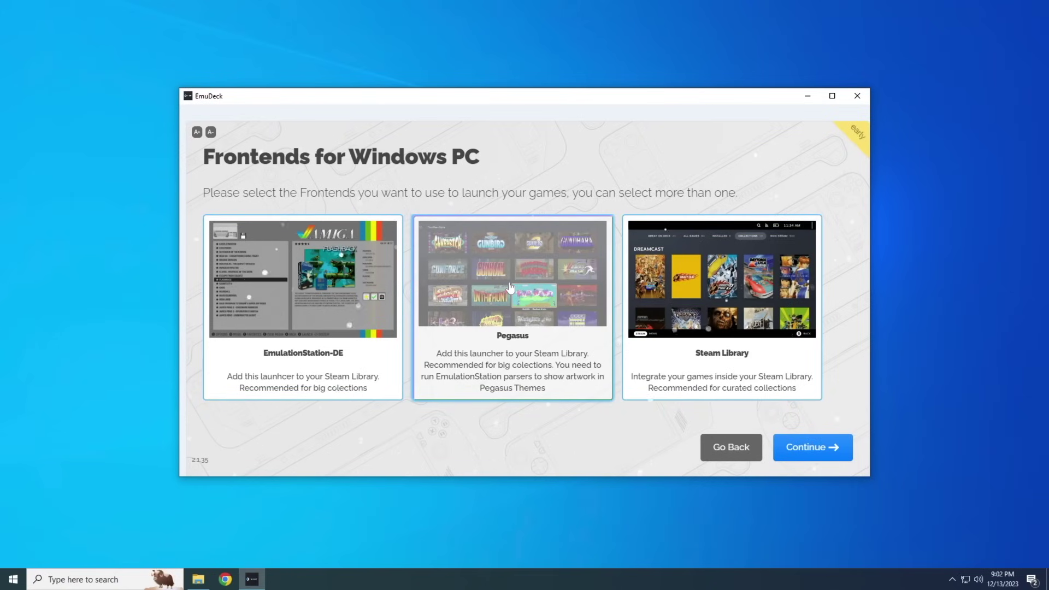
{"action": "left_click", "coordinate": [509, 287]}
{"action": "left_click", "coordinate": [790, 449]}
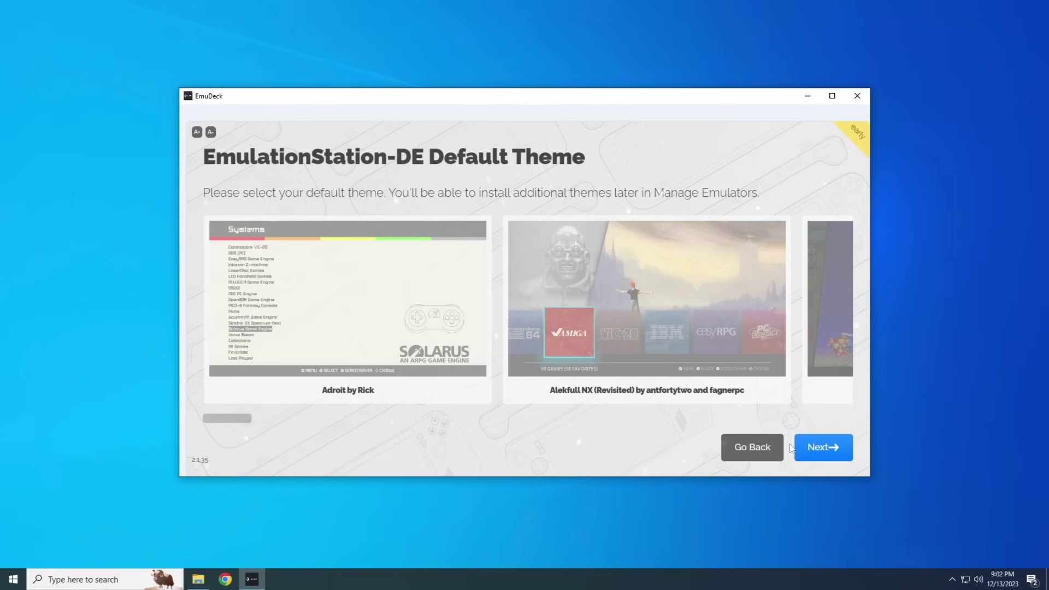
- Keep the default theme and 1080P GameCube/Wii resolution, then start the installation
{"action": "left_click_drag", "start_coordinate": [223, 423], "coordinate": [448, 424]}
{"action": "left_click", "coordinate": [835, 451]}
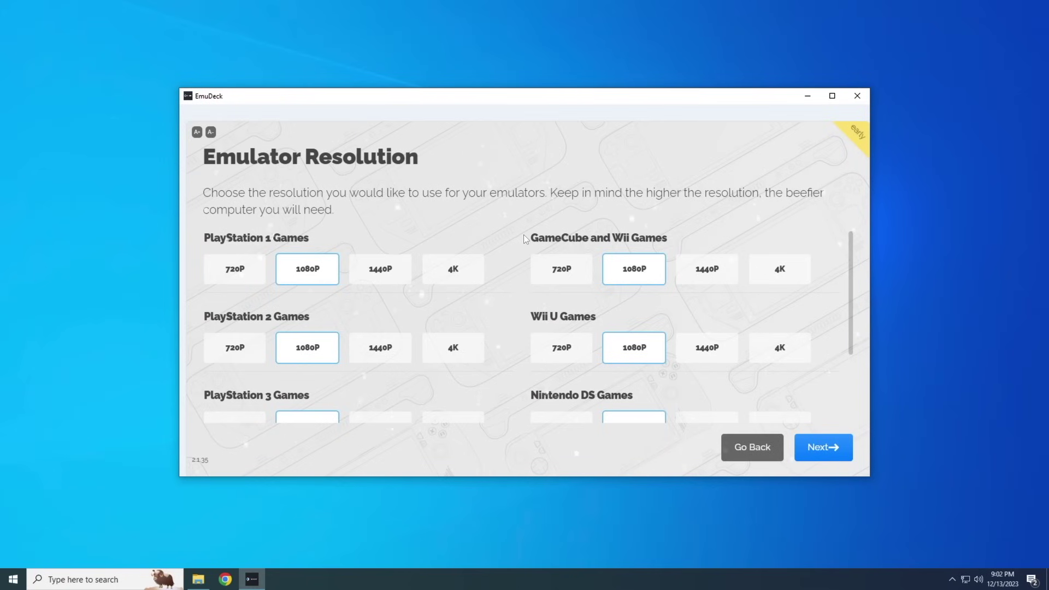
{"action": "scroll", "coordinate": [524, 235], "scroll_direction": "down", "scroll_amount": 2}
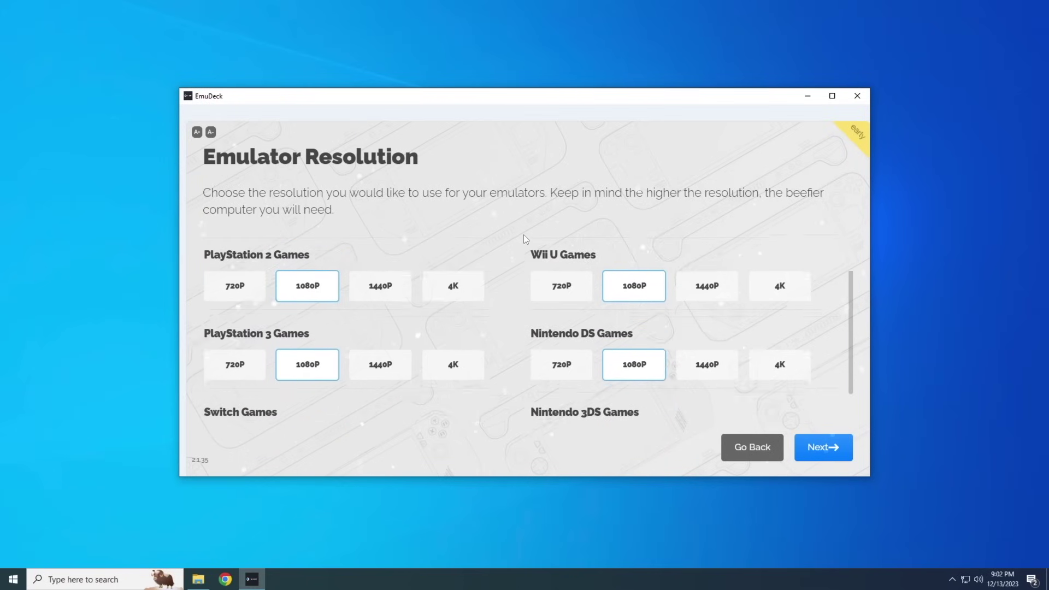
{"action": "scroll", "coordinate": [517, 307], "scroll_direction": "up", "scroll_amount": 2}
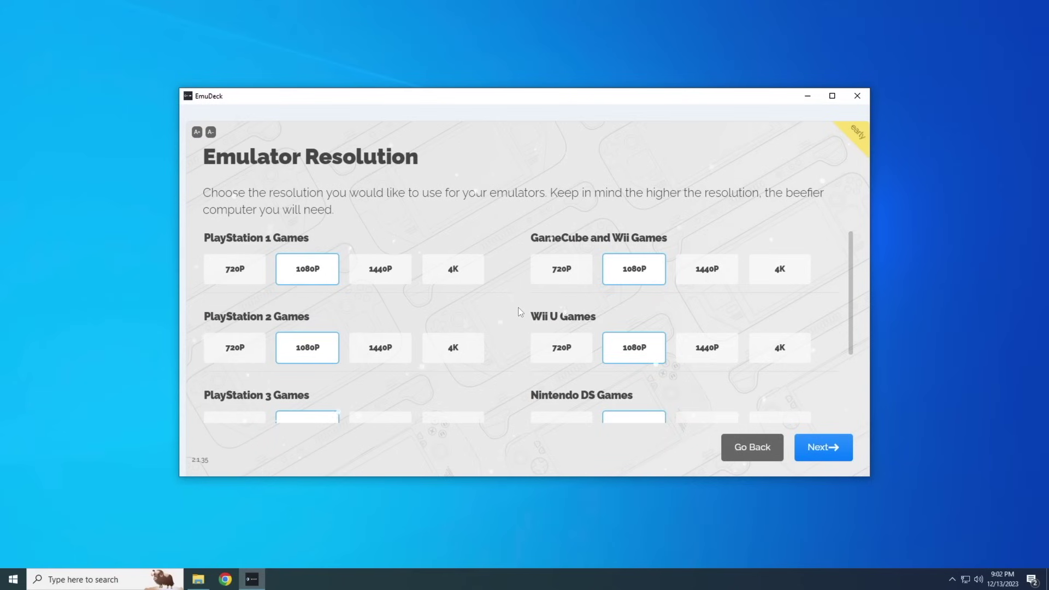
{"action": "left_click", "coordinate": [561, 273]}
{"action": "left_click", "coordinate": [620, 277]}
{"action": "left_click", "coordinate": [830, 451]}
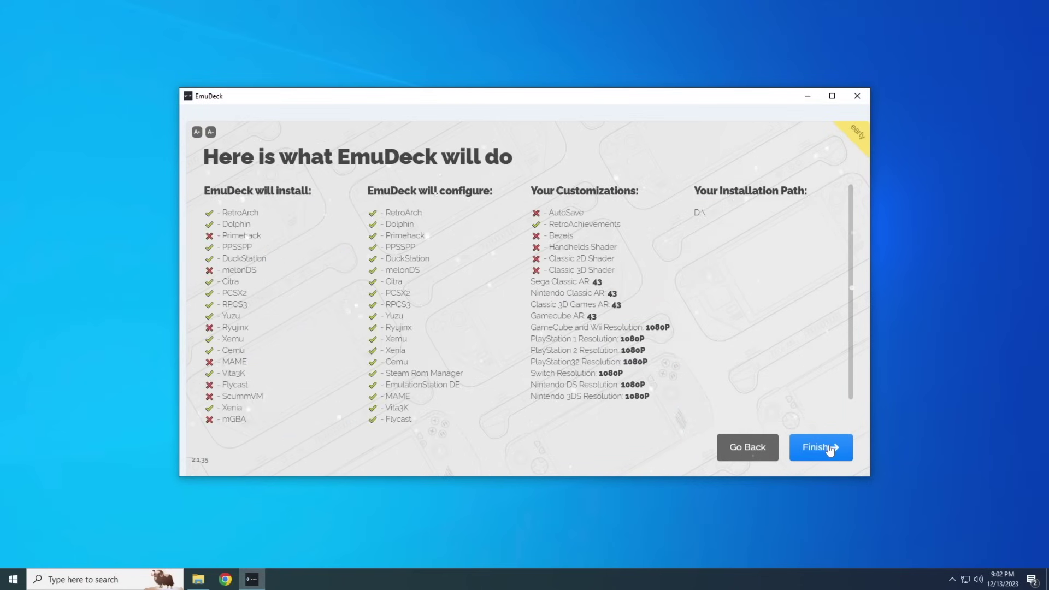
{"action": "left_click", "coordinate": [830, 450]}
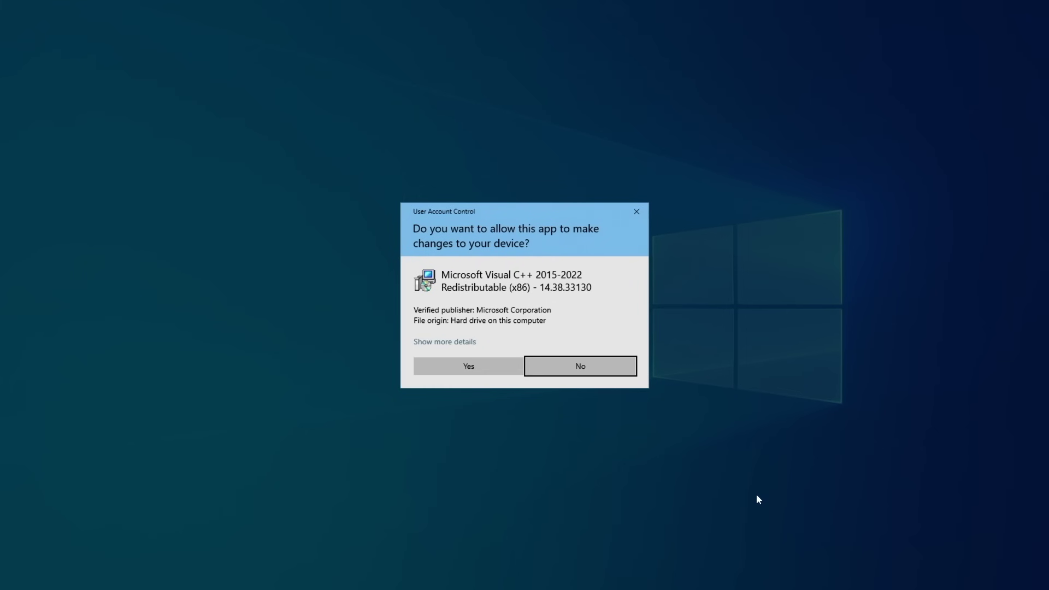
- Approve the Visual C++ 2015-2022 redistributable install and get past the controller configuration notice
{"action": "key", "text": "alt+y"}
{"action": "left_click", "coordinate": [491, 366]}
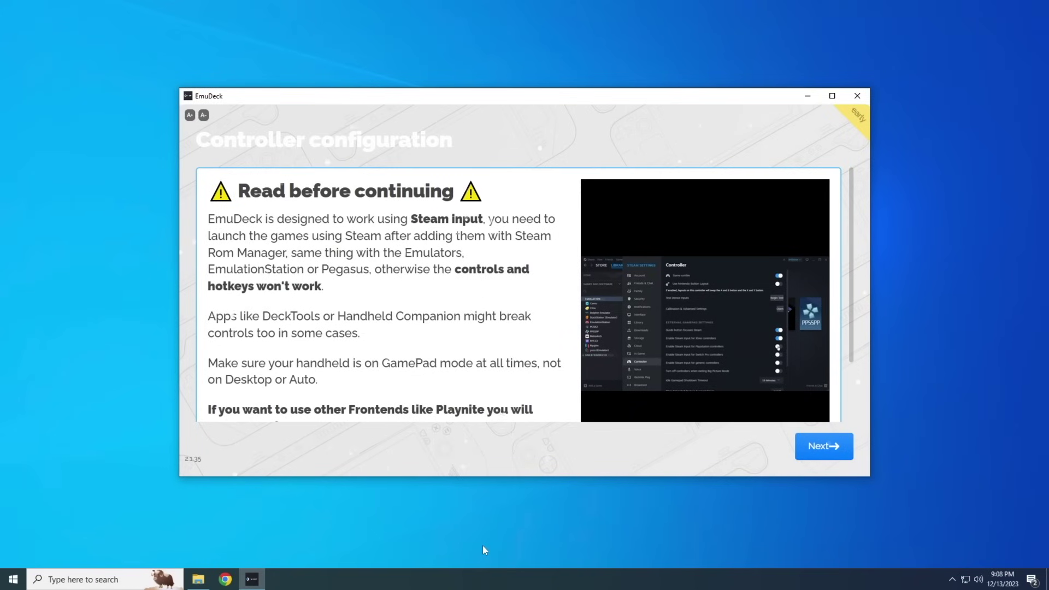
{"action": "left_click", "coordinate": [824, 447]}
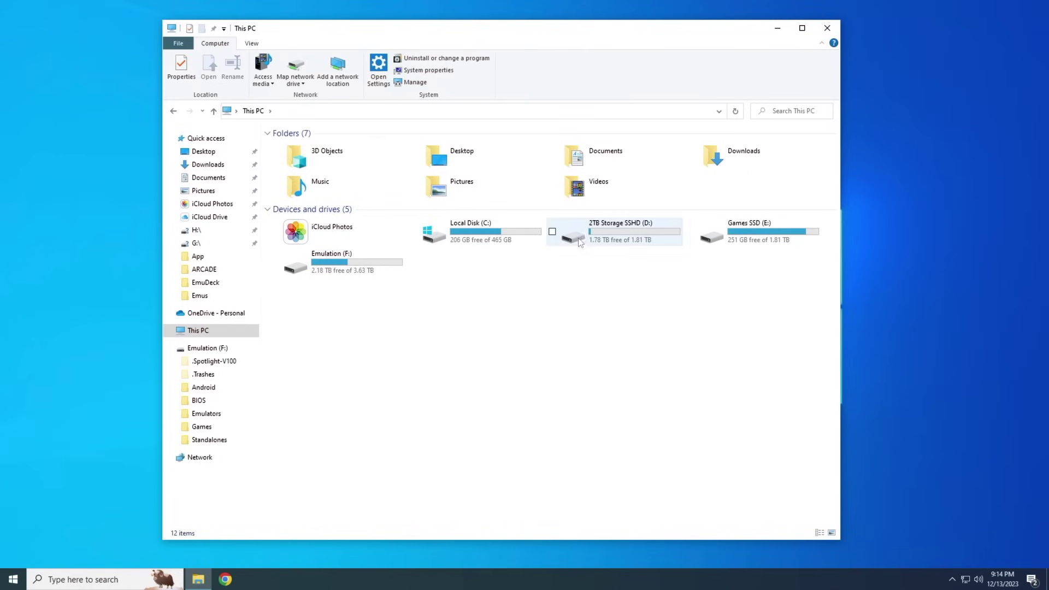
- Open D:\Emulation and look over its bios and roms folders
{"action": "double_click", "coordinate": [620, 236]}
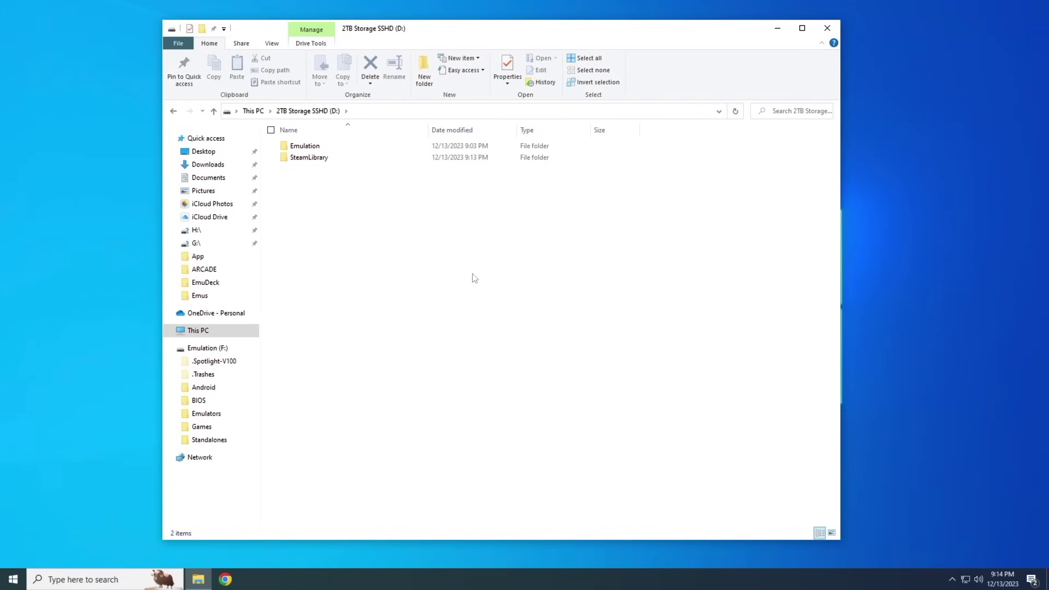
{"action": "double_click", "coordinate": [316, 150]}
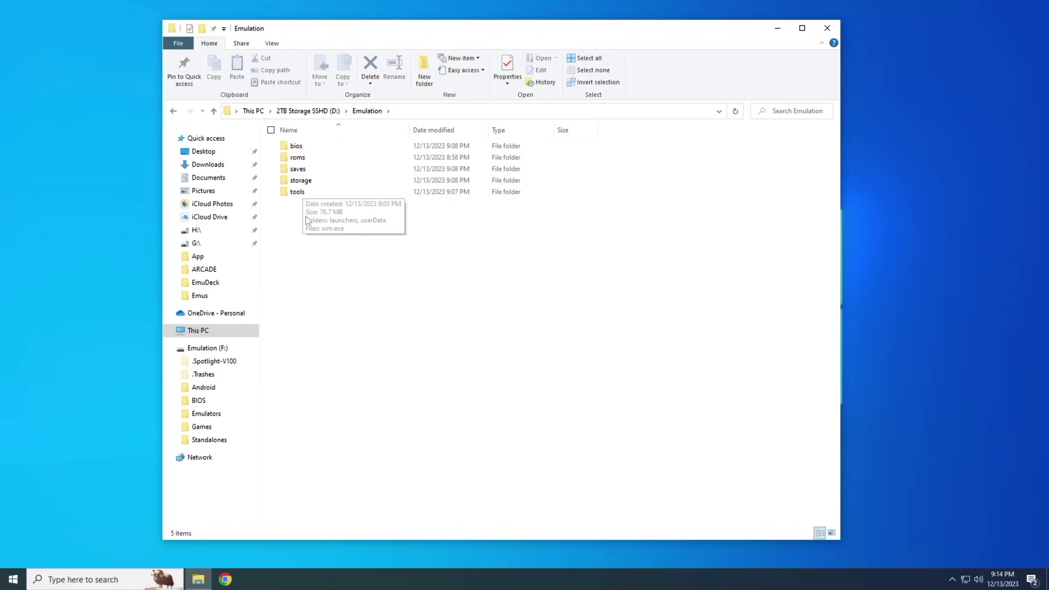
{"action": "left_click", "coordinate": [319, 148]}
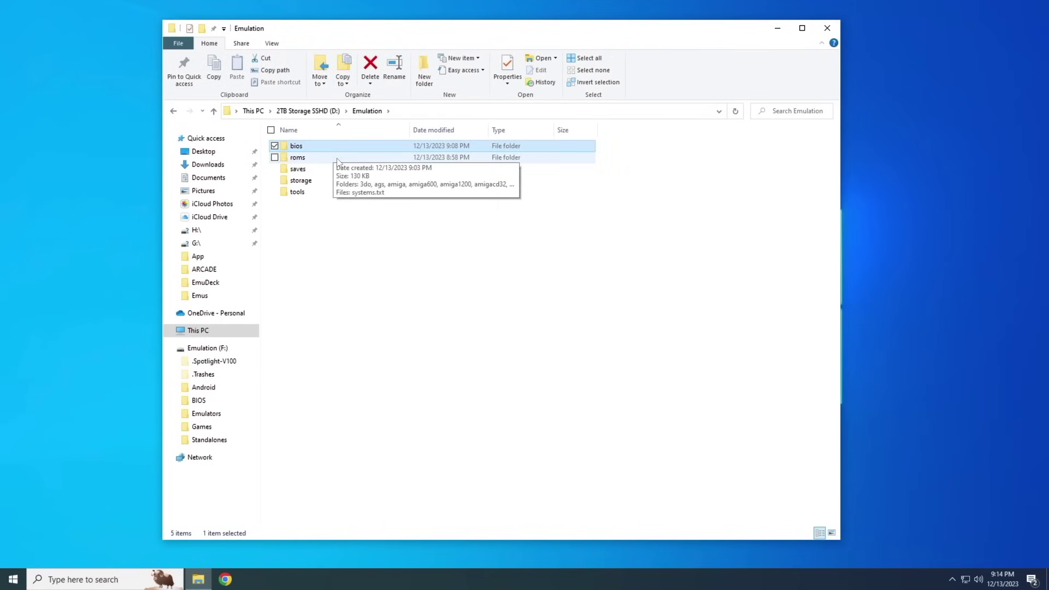
{"action": "left_click", "coordinate": [337, 159]}
{"action": "left_click", "coordinate": [334, 251]}
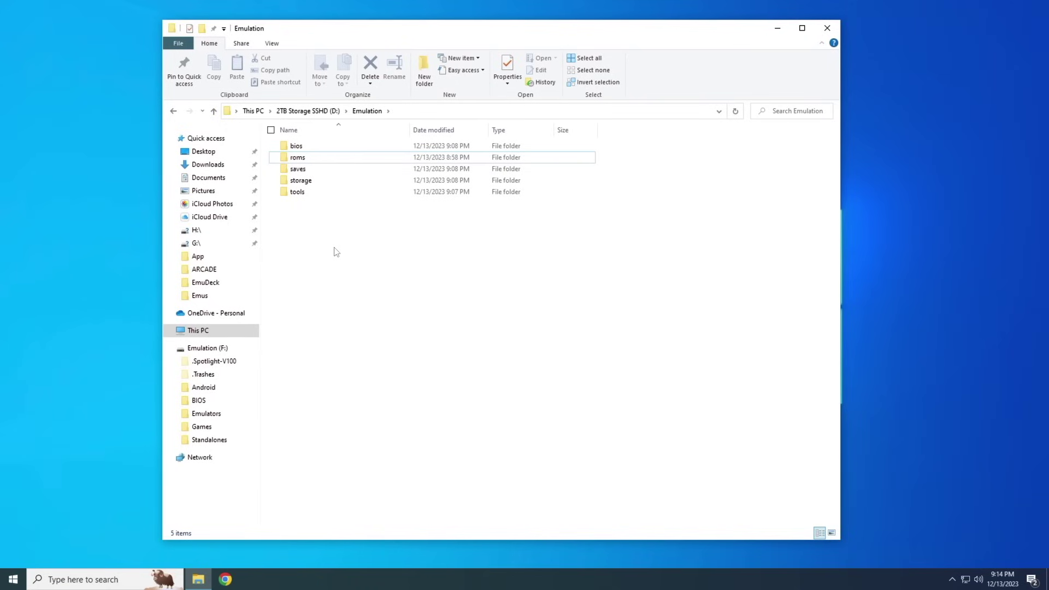
- Open the roms folder and browse through its system subfolders
{"action": "double_click", "coordinate": [305, 158]}
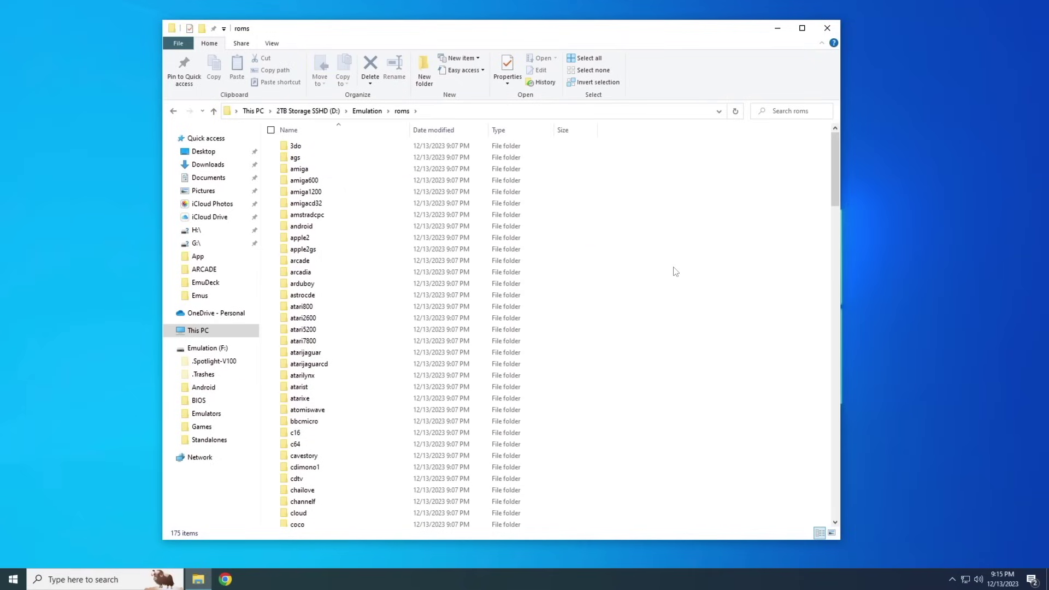
{"action": "scroll", "coordinate": [675, 272], "scroll_direction": "down", "scroll_amount": 14}
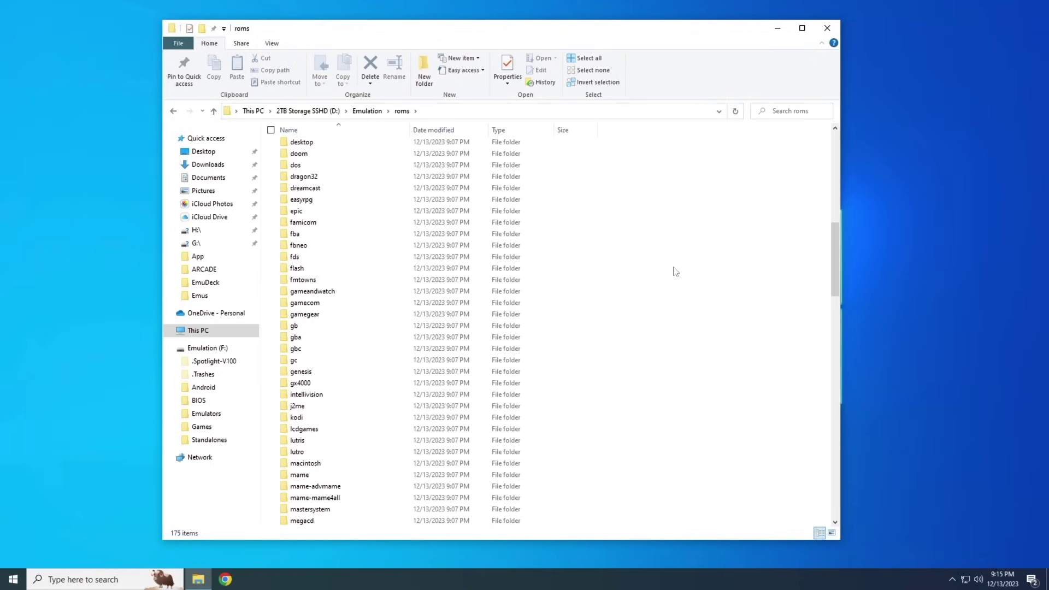
{"action": "scroll", "coordinate": [675, 272], "scroll_direction": "down", "scroll_amount": 1}
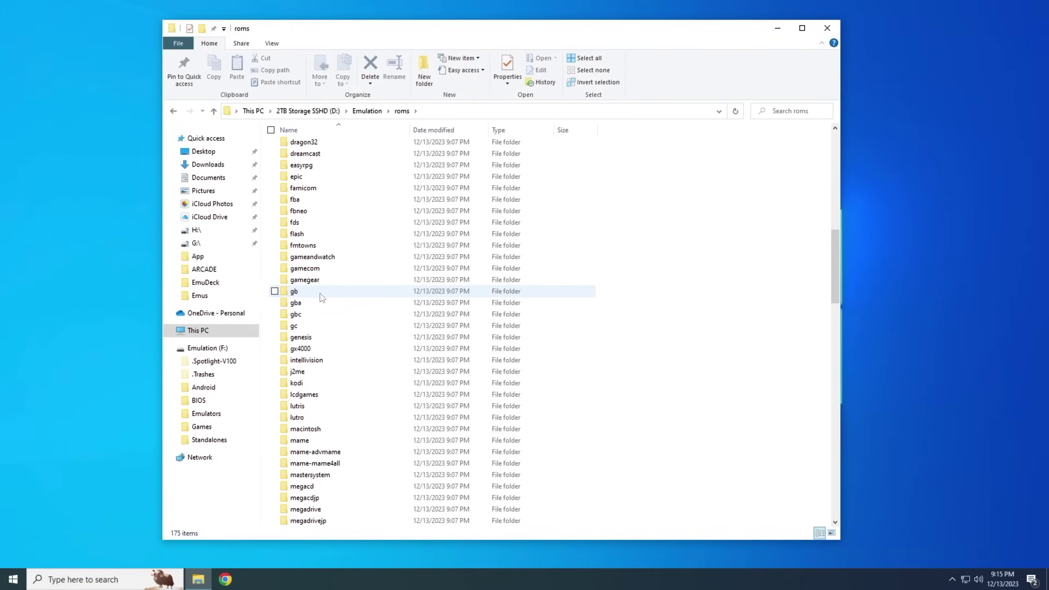
{"action": "left_click", "coordinate": [294, 292]}
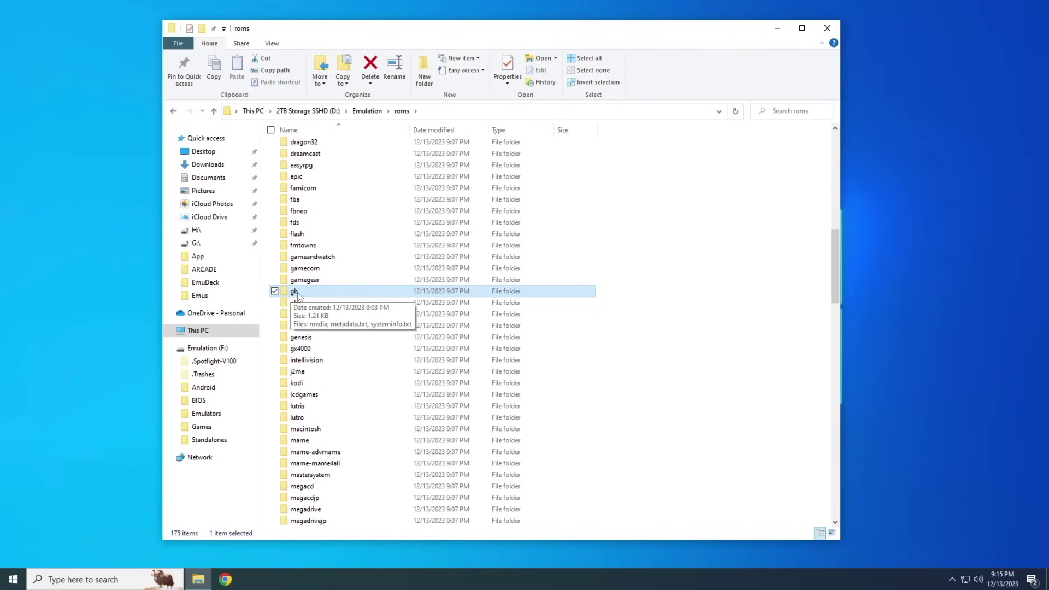
{"action": "scroll", "coordinate": [353, 464], "scroll_direction": "down", "scroll_amount": 4}
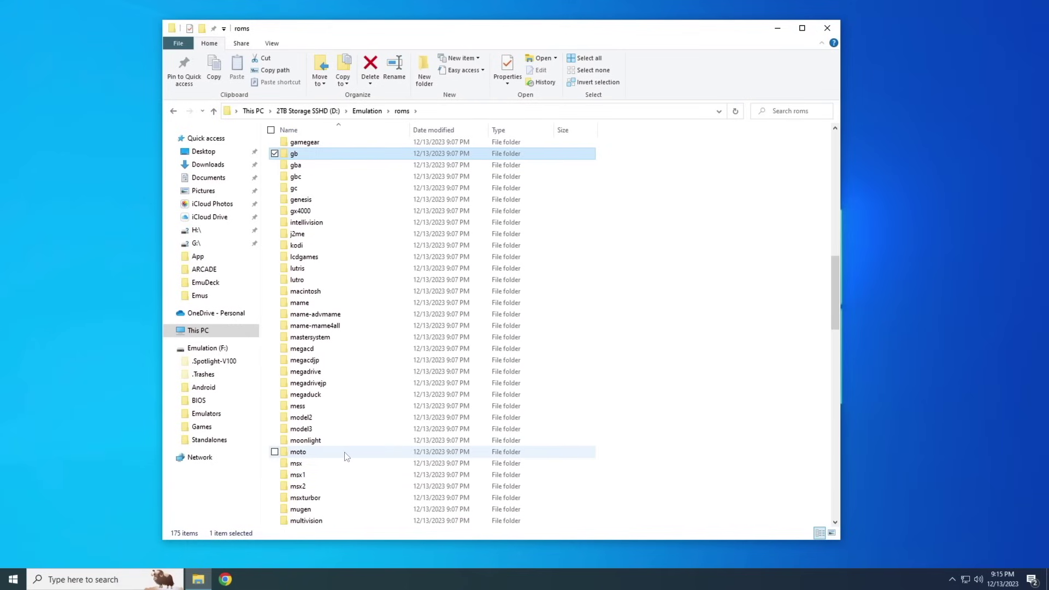
{"action": "scroll", "coordinate": [351, 462], "scroll_direction": "down", "scroll_amount": 4}
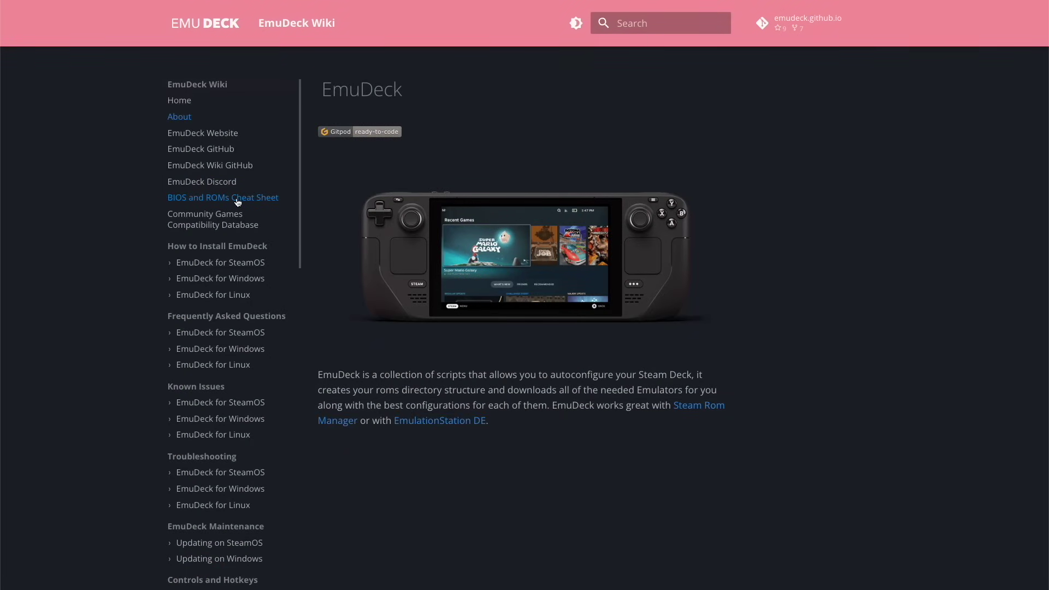
- Open the wiki's BIOS and ROMs Cheat Sheet page and view its table of contents
{"action": "left_click", "coordinate": [237, 199]}
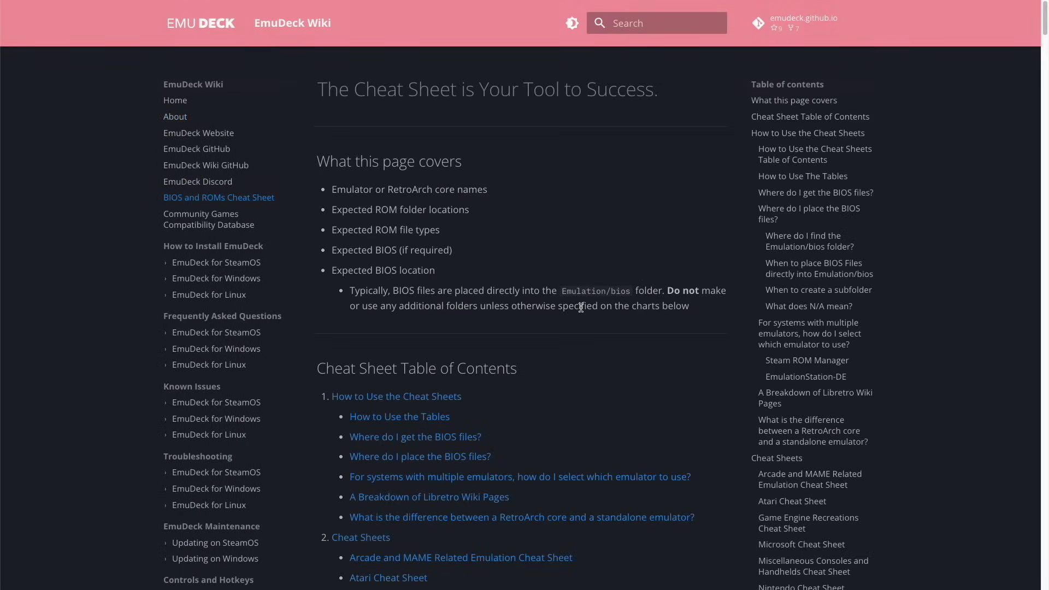
{"action": "scroll", "coordinate": [581, 307], "scroll_direction": "down", "scroll_amount": 5}
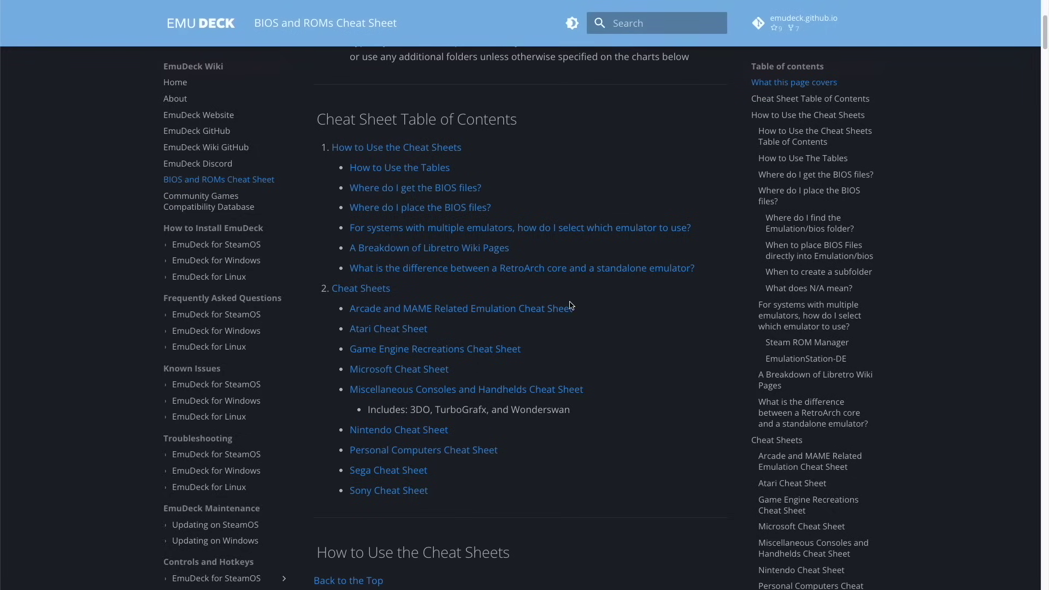